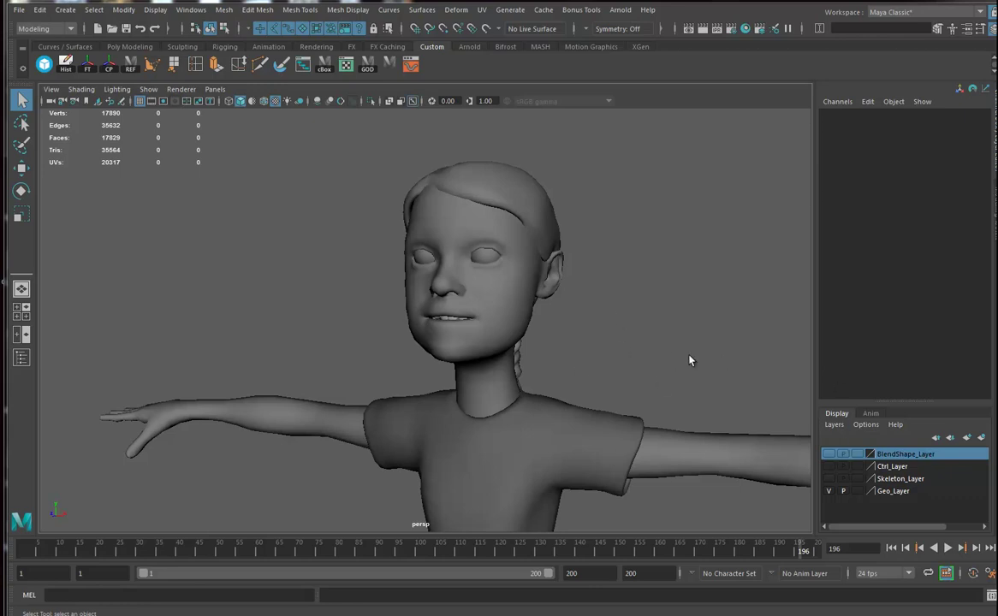
# - Drop the GretaAudio file onto the Time Slider and scrub to check its waveform
pyautogui.keyDown('alt'); pyautogui.moveTo(687, 359); pyautogui.dragTo(654, 372); pyautogui.keyUp('alt')
pyautogui.moveTo(655, 372)
pyautogui.keyDown('alt'); pyautogui.mouseDown(button='right')
pyautogui.moveTo(667, 364)
pyautogui.moveTo(670, 383)
pyautogui.moveTo(659, 375)
pyautogui.mouseUp(button='right'); pyautogui.keyUp('alt')
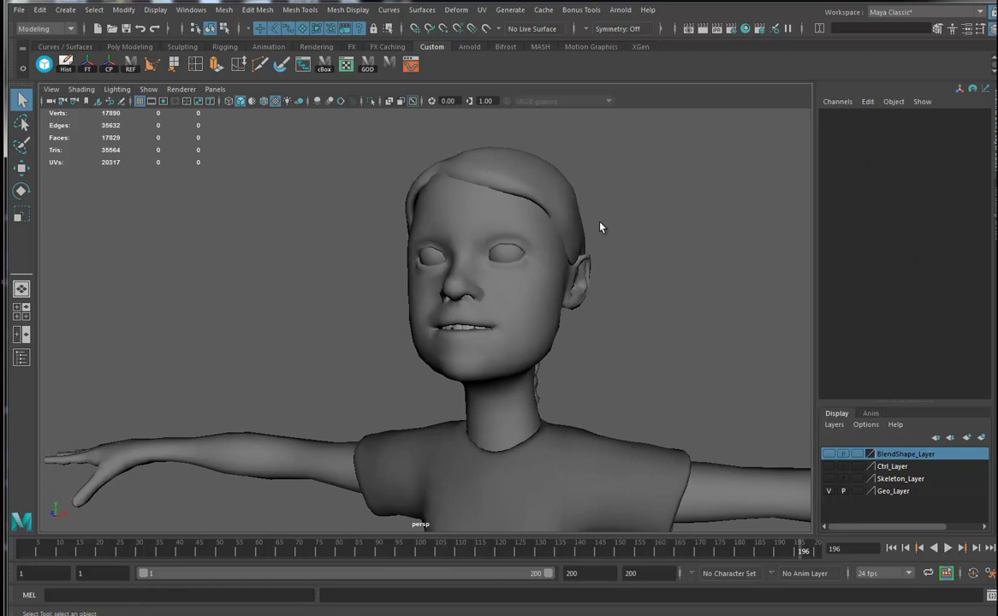
pyautogui.moveTo(509, 437); pyautogui.dragTo(439, 562)
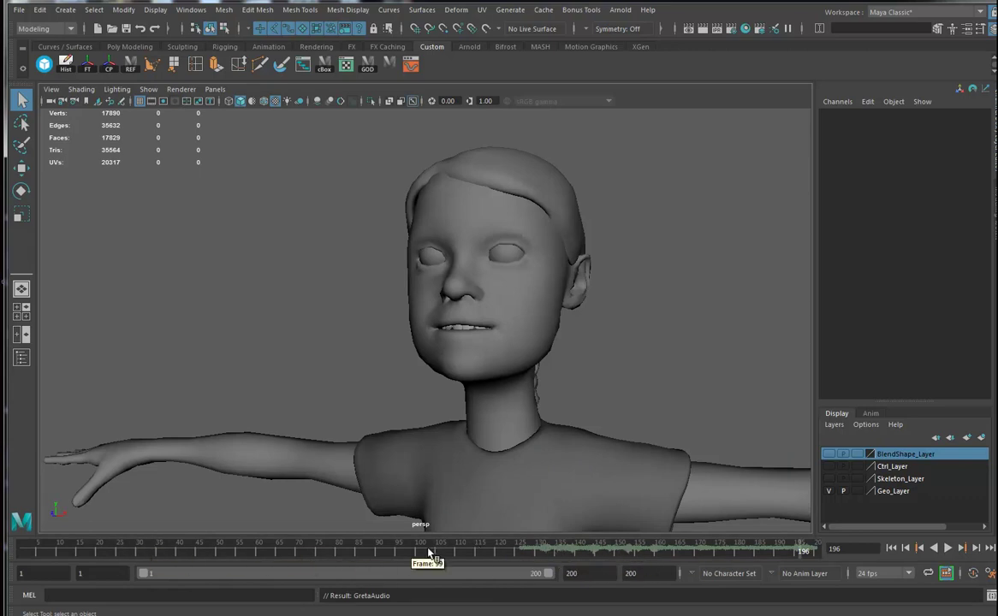
pyautogui.moveTo(118, 556)
pyautogui.mouseDown()
pyautogui.moveTo(83, 556)
pyautogui.moveTo(642, 558)
pyautogui.moveTo(499, 558)
pyautogui.mouseUp()
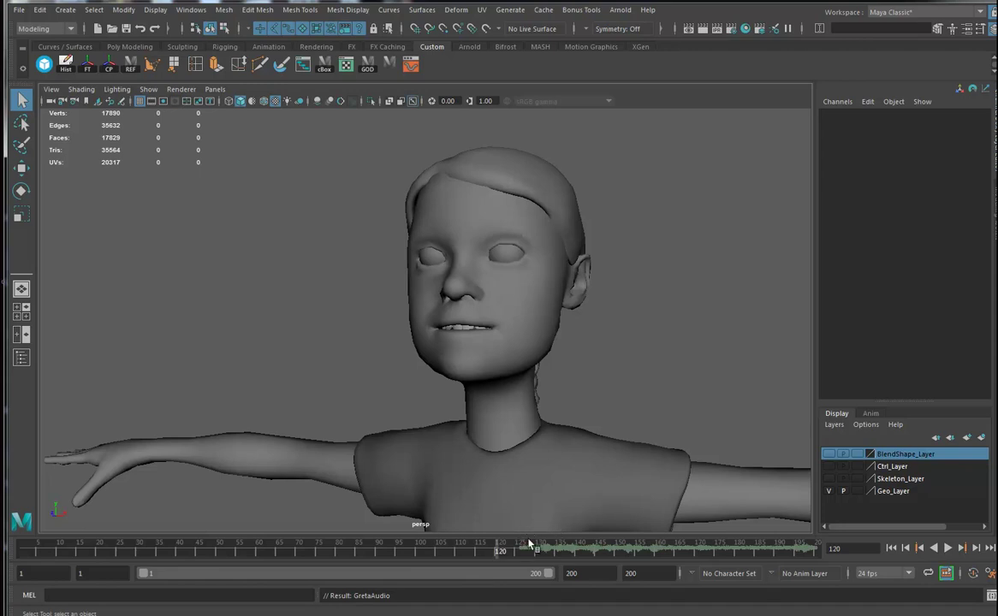
# - Open the GretaAudio sound's attributes from the Time Slider's Sound menu
pyautogui.rightClick(606, 550)
pyautogui.moveTo(629, 535)
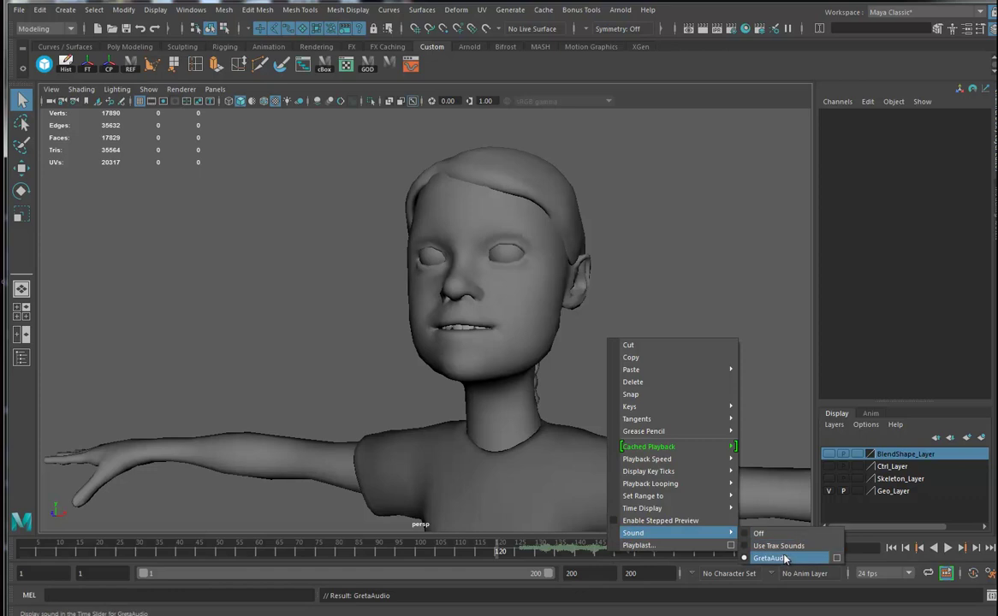
pyautogui.click(834, 558)
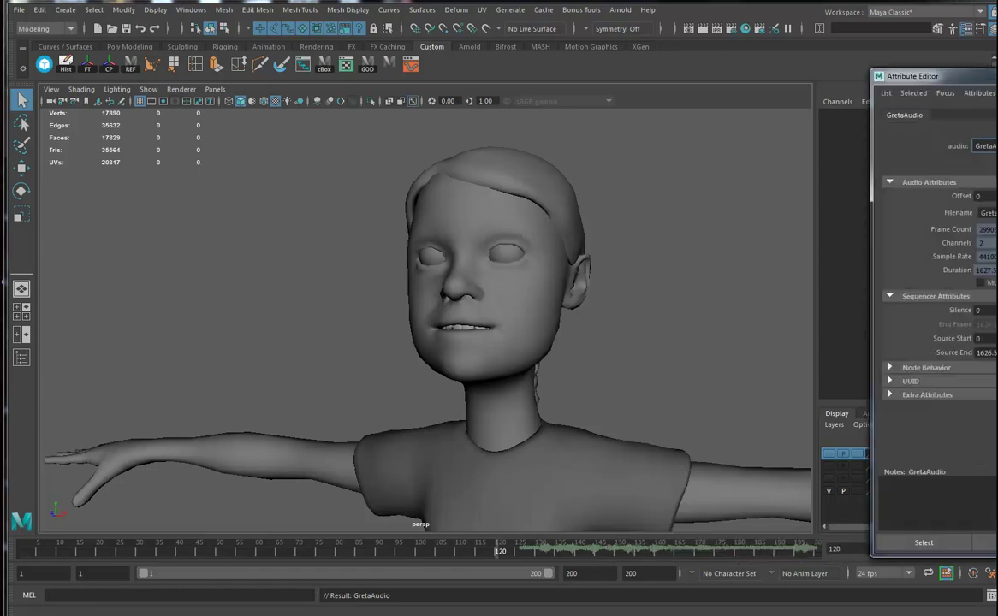
pyautogui.moveTo(937, 79); pyautogui.dragTo(707, 60)
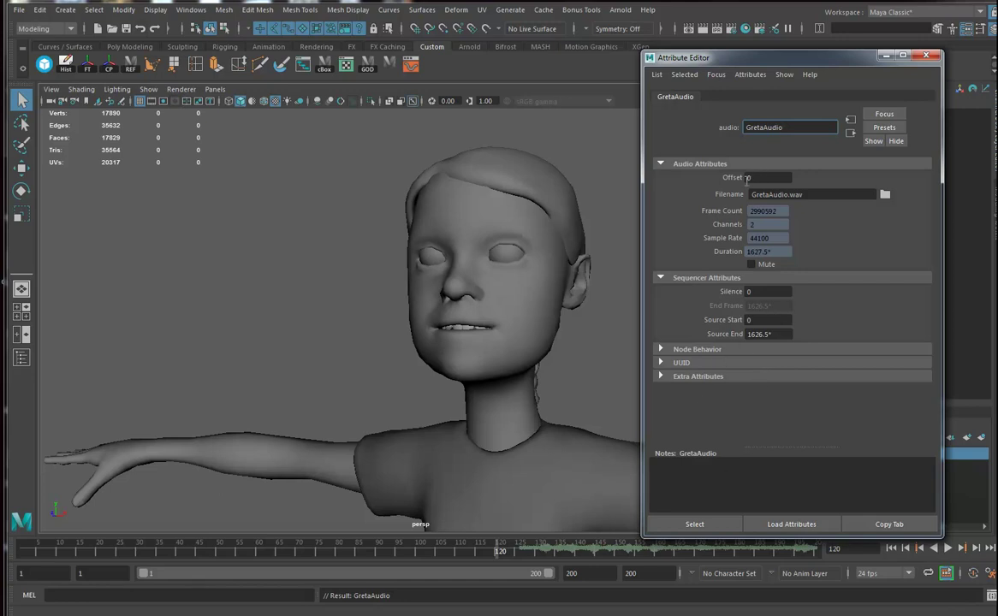
pyautogui.moveTo(512, 553)
pyautogui.mouseDown()
pyautogui.moveTo(524, 555)
pyautogui.moveTo(517, 549)
pyautogui.mouseUp()
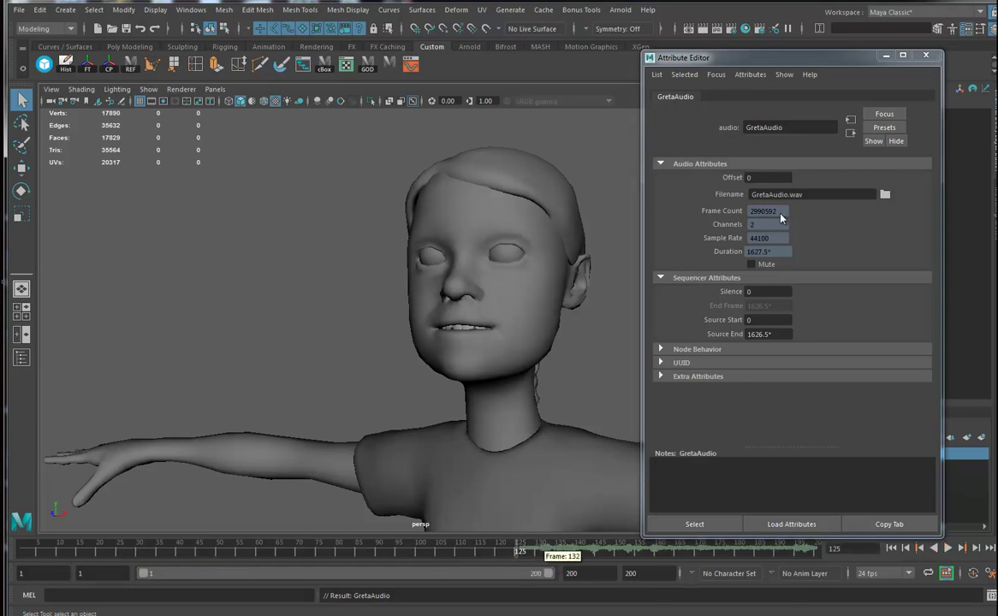
# - Set the GretaAudio Offset to -120
pyautogui.doubleClick(760, 179)
pyautogui.write('12')
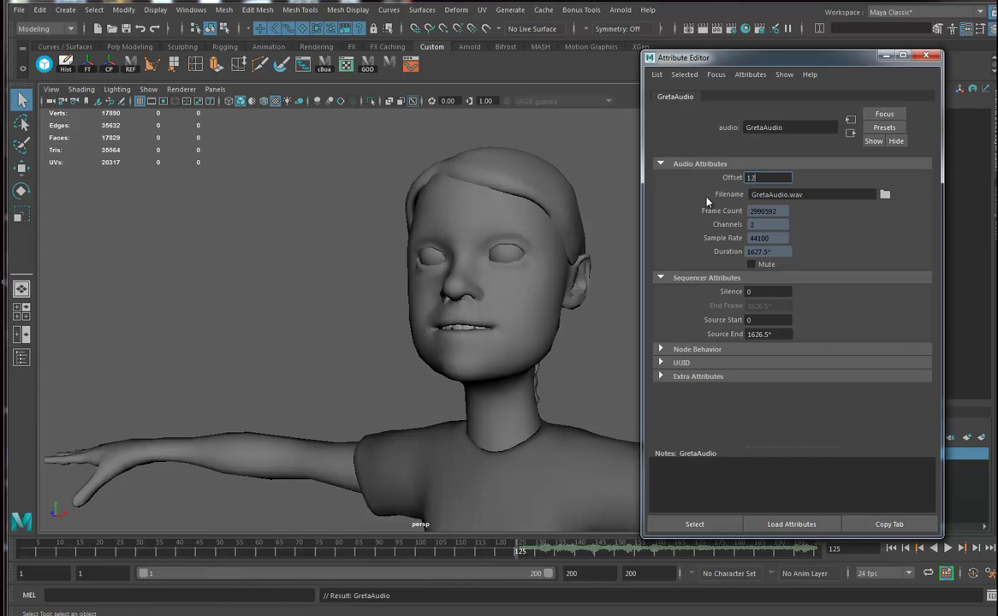
pyautogui.write('0')
pyautogui.press('Return')
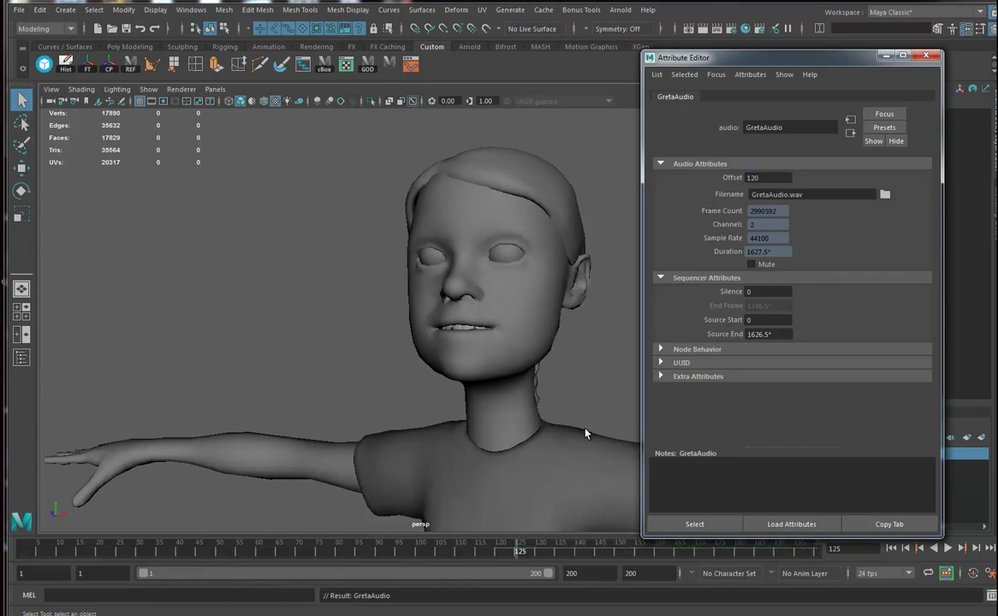
pyautogui.click(748, 178)
pyautogui.write('-')
pyautogui.press('Return')
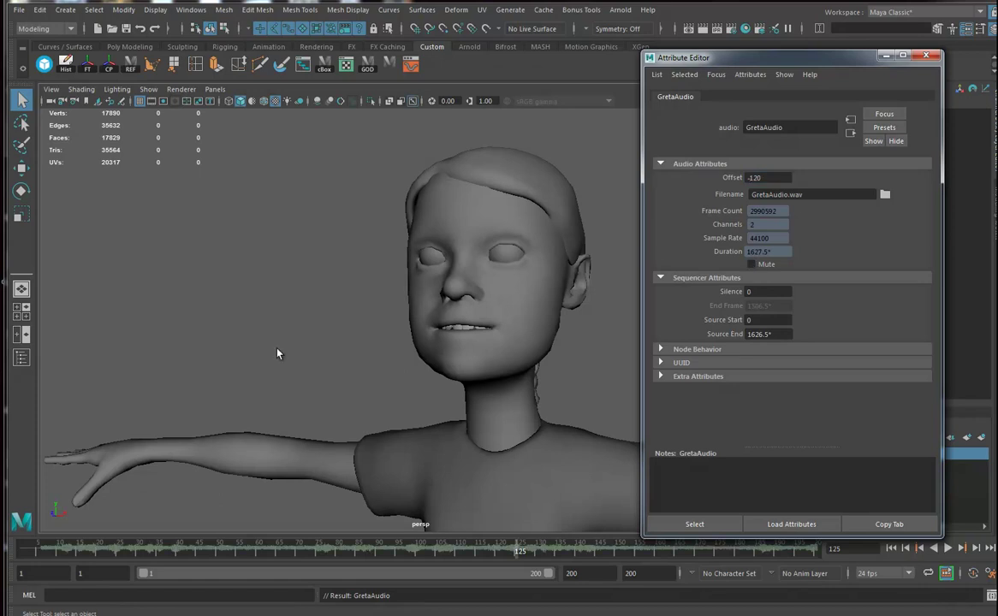
# - Play back from the start to hear the shifted audio, then close the attributes
pyautogui.click(47, 553)
pyautogui.hotkey('alt', 'v')
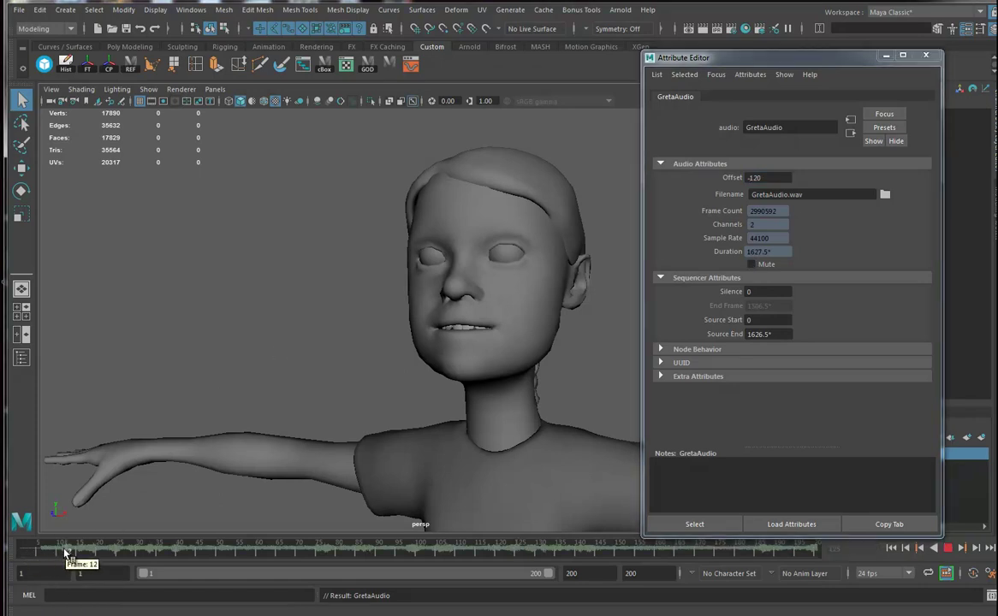
pyautogui.hotkey('alt', 'v')
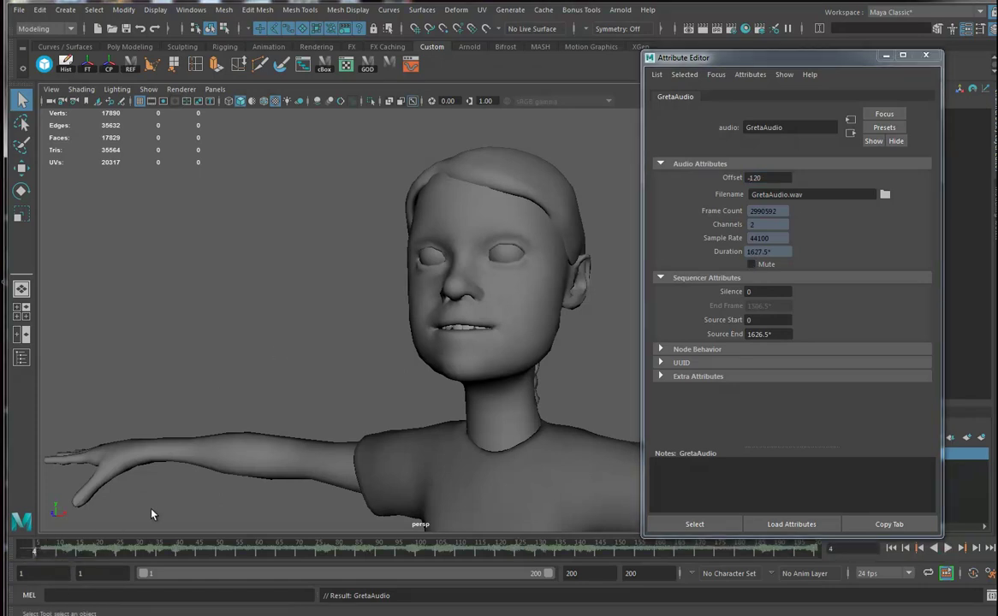
pyautogui.hotkey('alt', 'v')
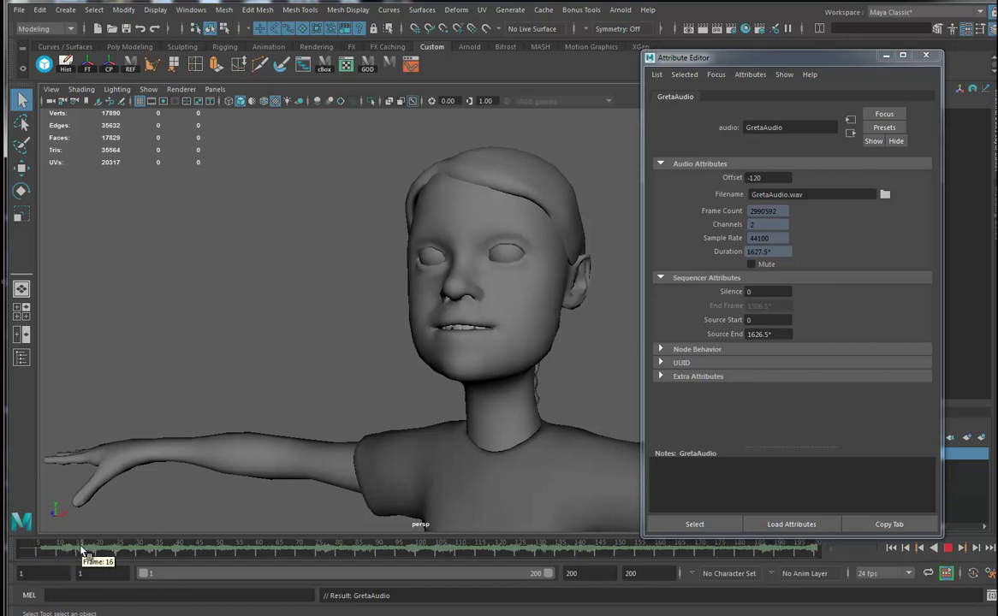
pyautogui.hotkey('alt', 'v')
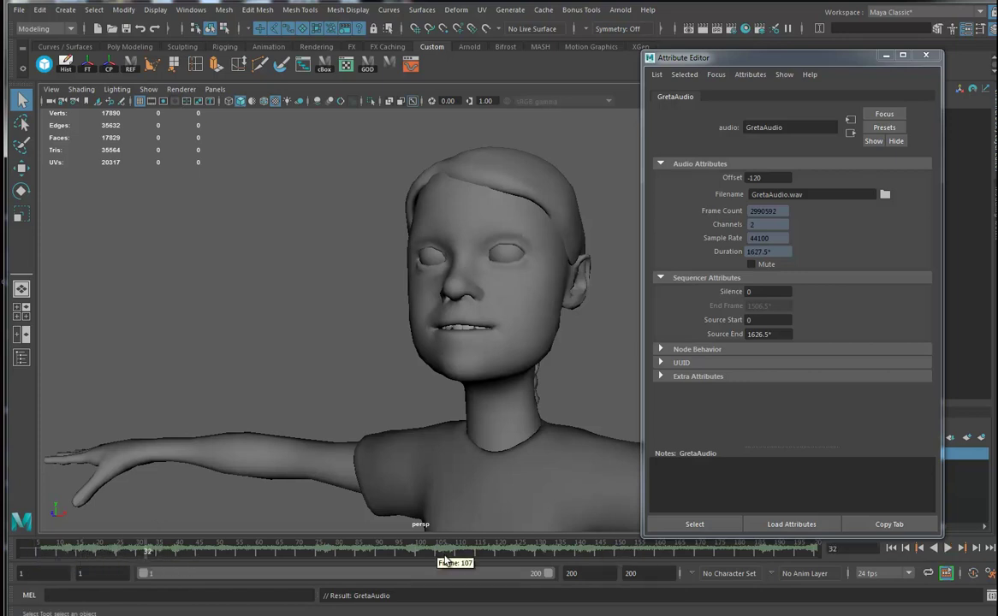
pyautogui.click(927, 58)
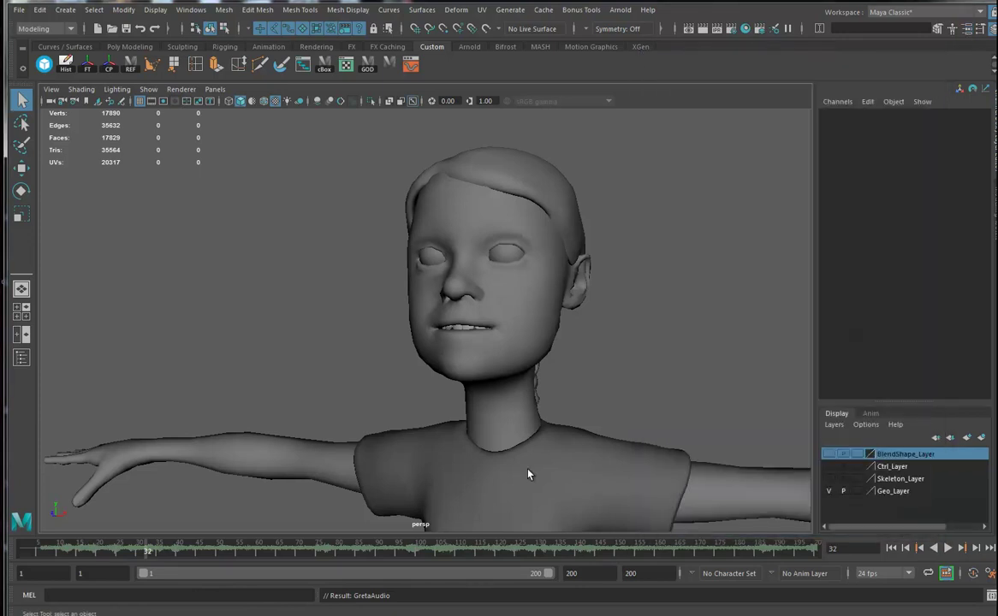
# - Fit the playback range to the sound's length
pyautogui.rightClick(476, 546)
pyautogui.moveTo(538, 454)
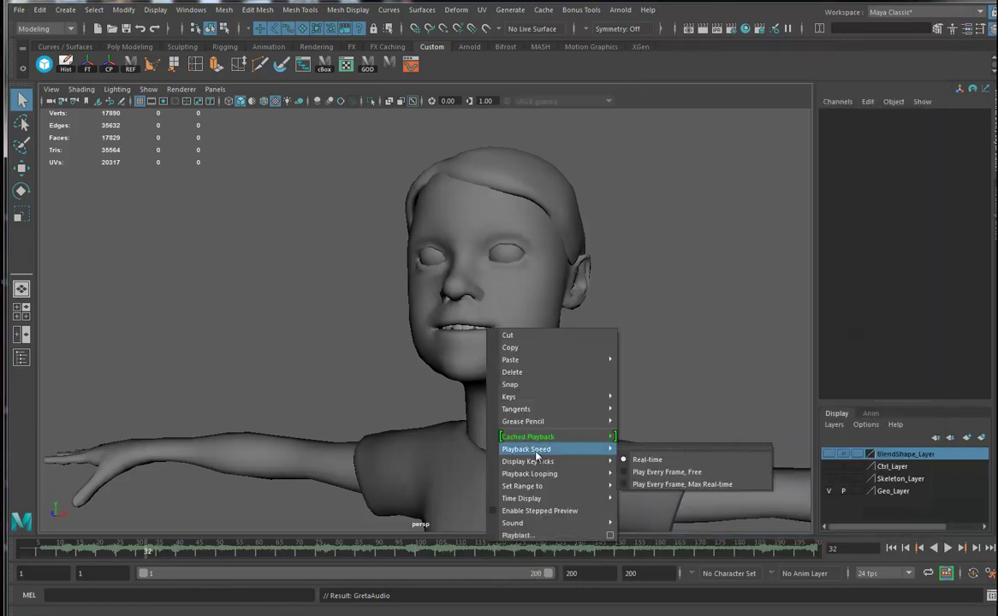
pyautogui.moveTo(528, 475)
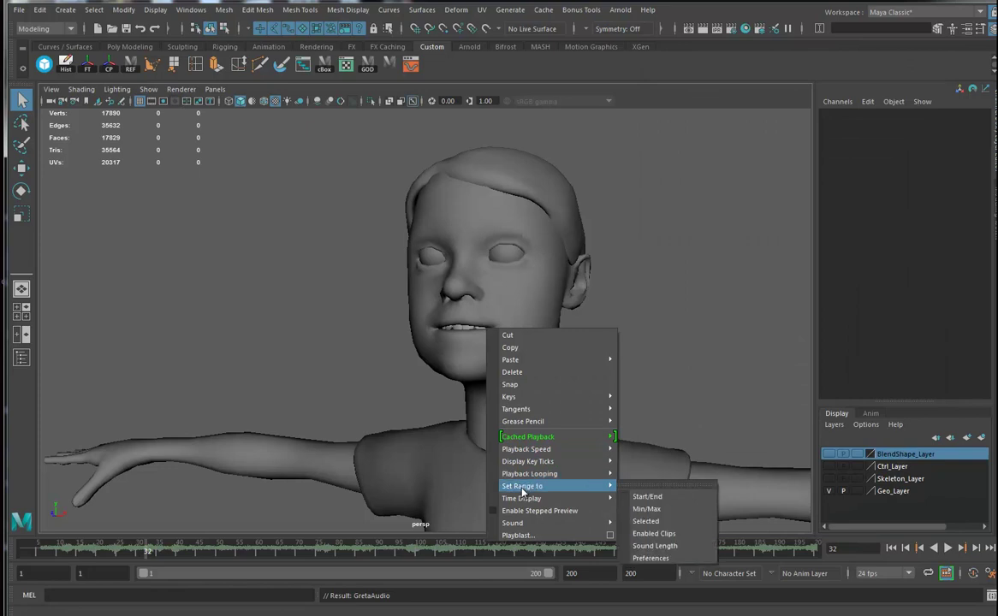
pyautogui.click(655, 546)
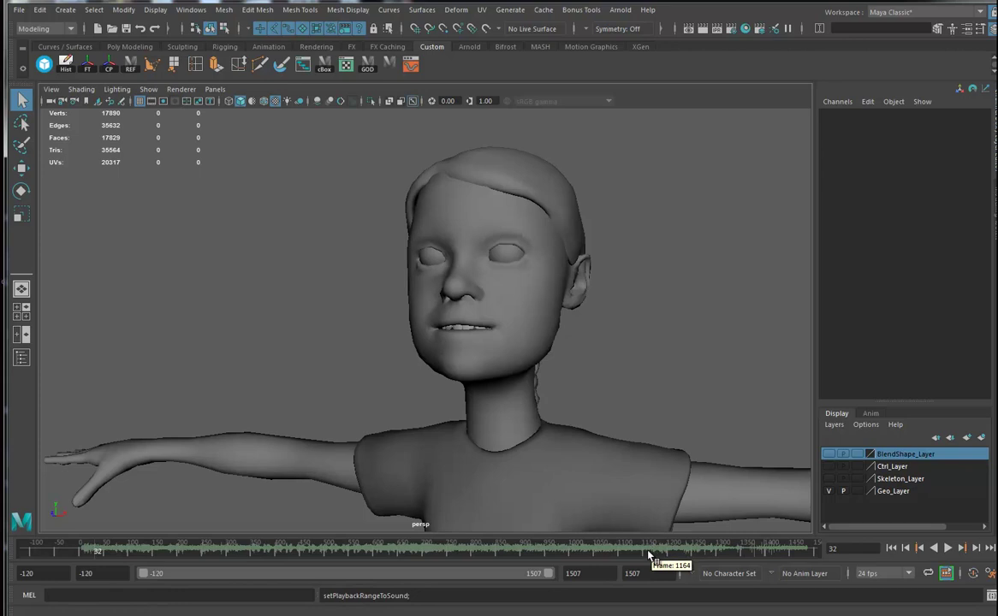
# - Play back the full range with sound
pyautogui.rightClick(569, 548)
pyautogui.moveTo(620, 454)
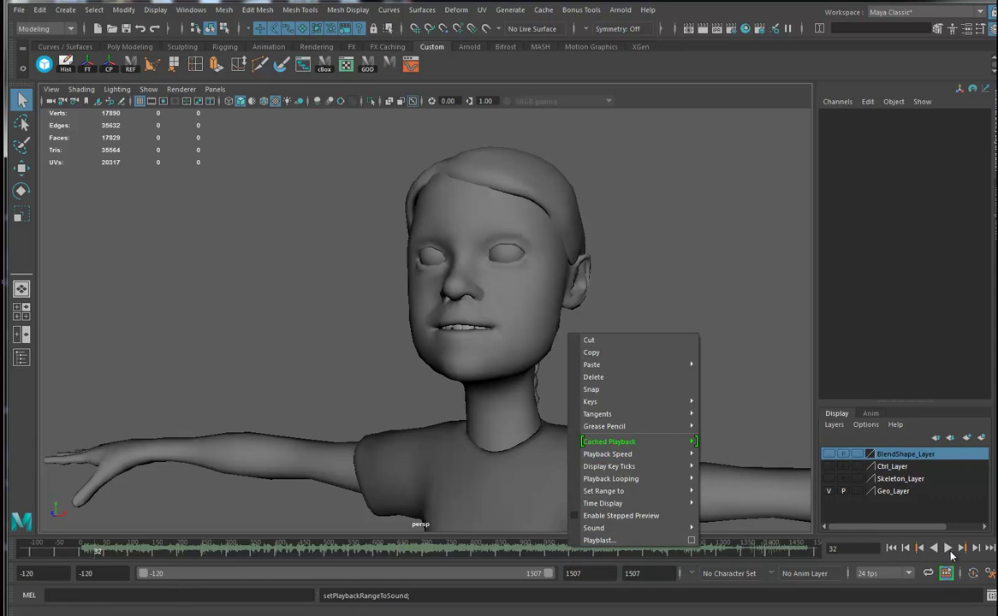
pyautogui.click(949, 549)
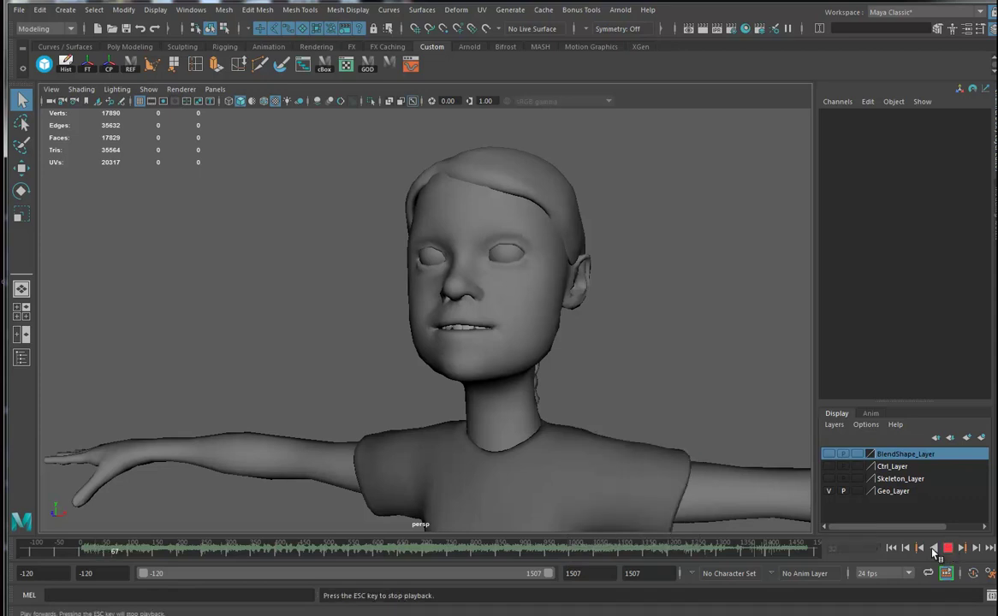
pyautogui.click(948, 550)
# - Set the animation and playback start times to 0
pyautogui.click(84, 550)
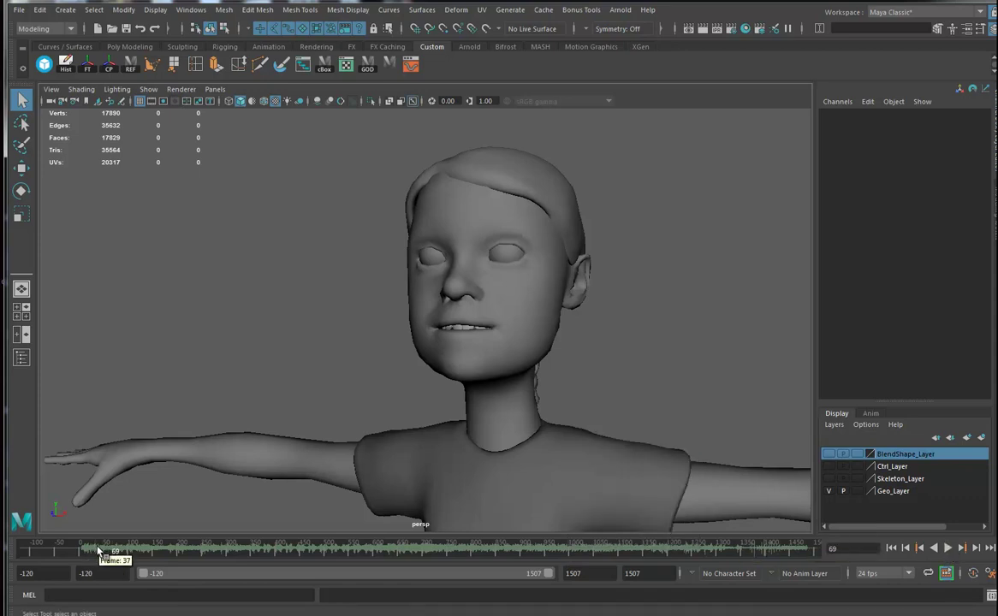
pyautogui.doubleClick(86, 573)
pyautogui.doubleClick(56, 574)
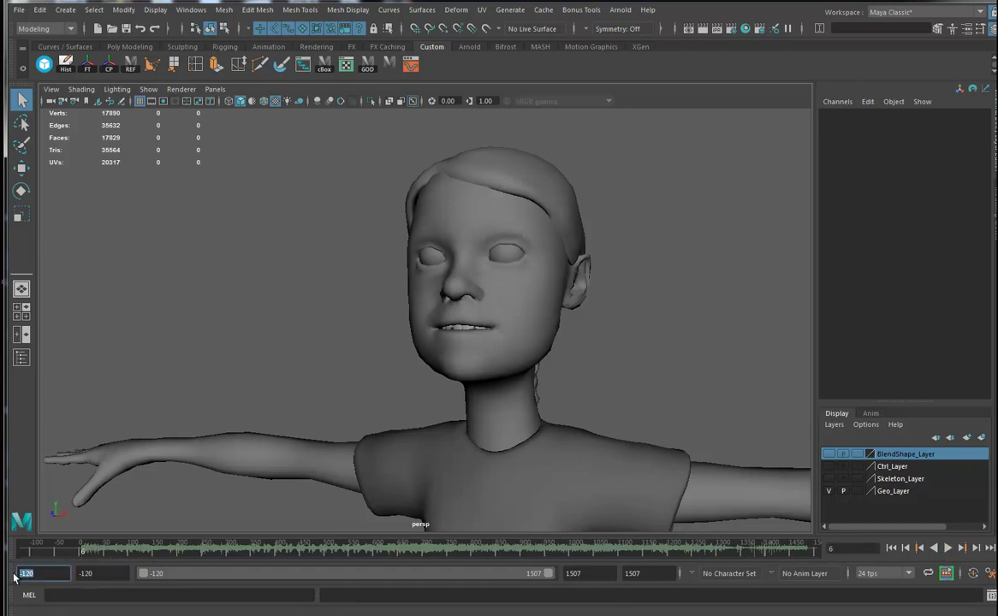
pyautogui.write('0')
pyautogui.press('Return')
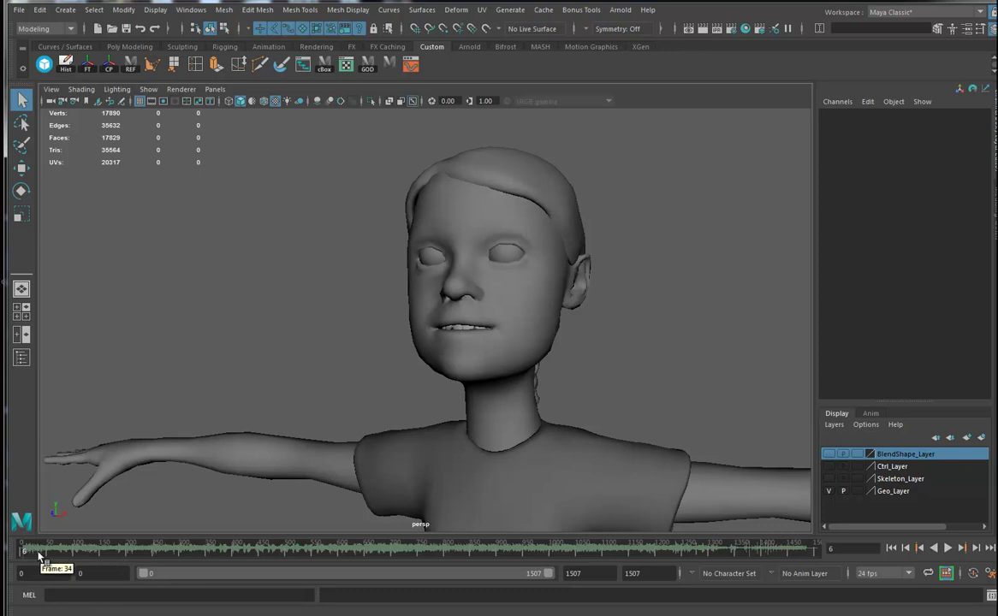
# - Shorten the playback range to end at frame 102
pyautogui.click(22, 553)
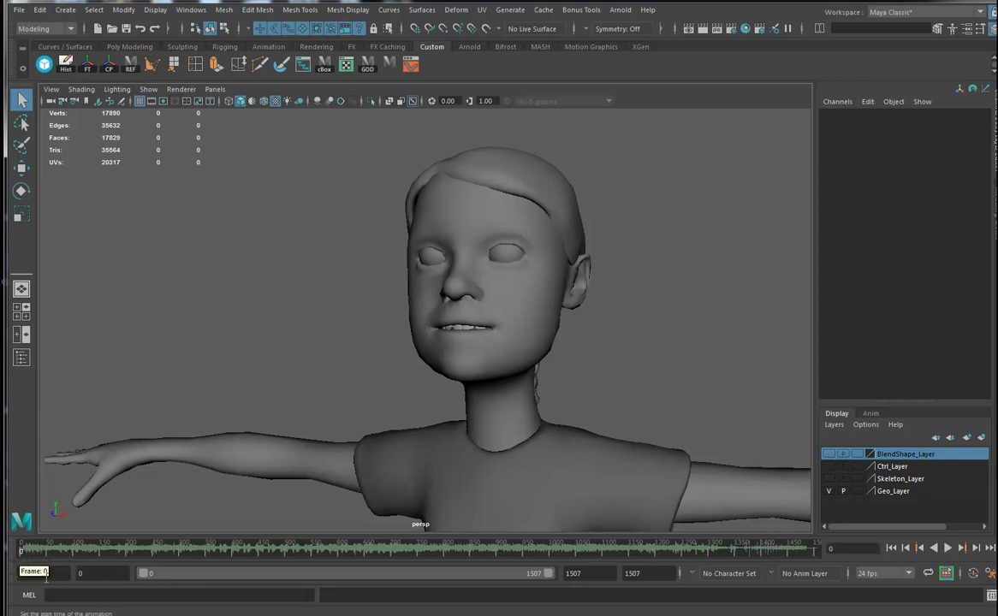
pyautogui.moveTo(546, 573); pyautogui.dragTo(168, 590)
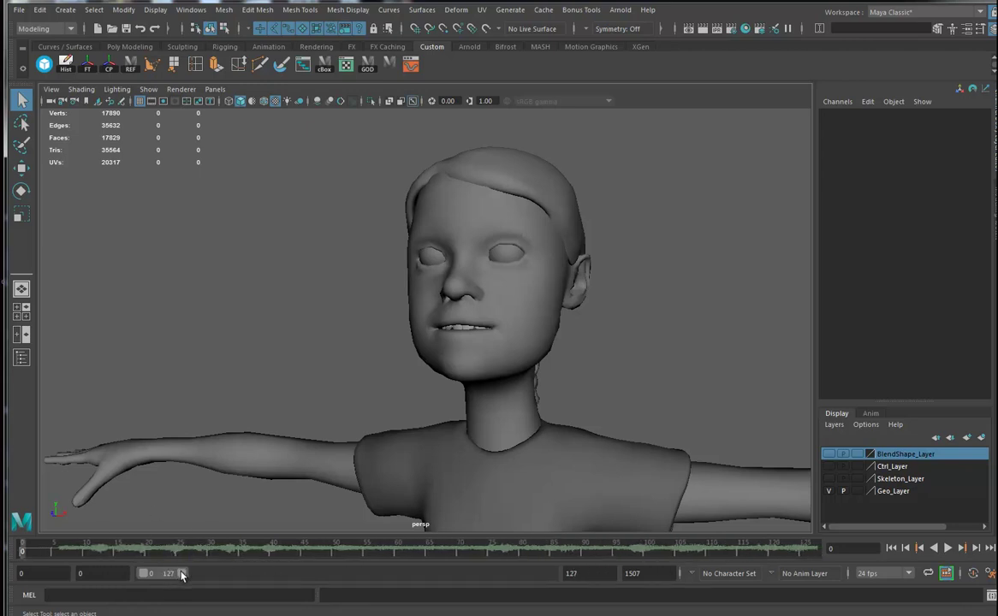
pyautogui.moveTo(181, 574); pyautogui.dragTo(172, 576)
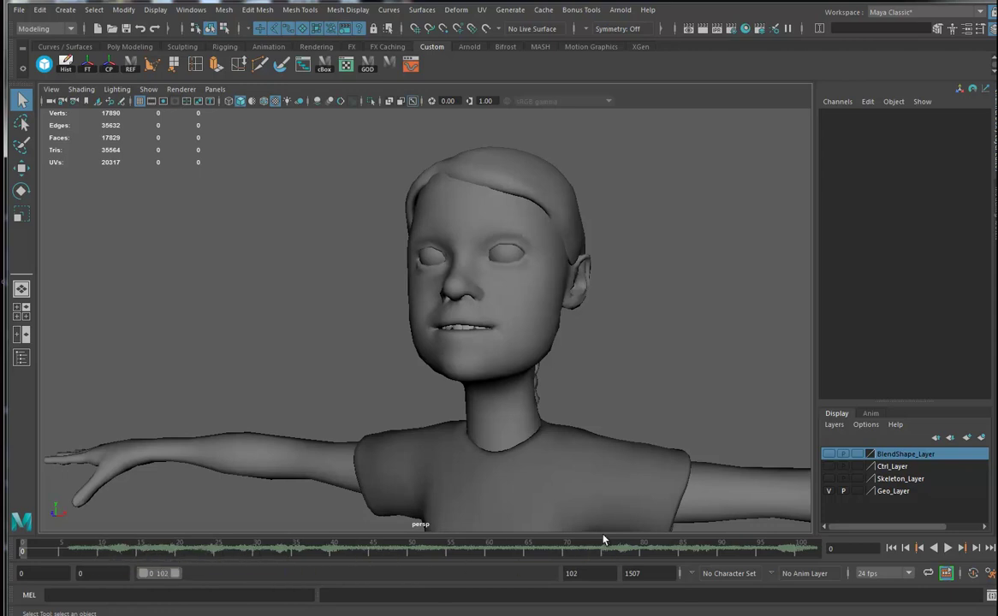
# - Make the time slider four times taller, save preferences, and end playback at frame 102
pyautogui.click(991, 573)
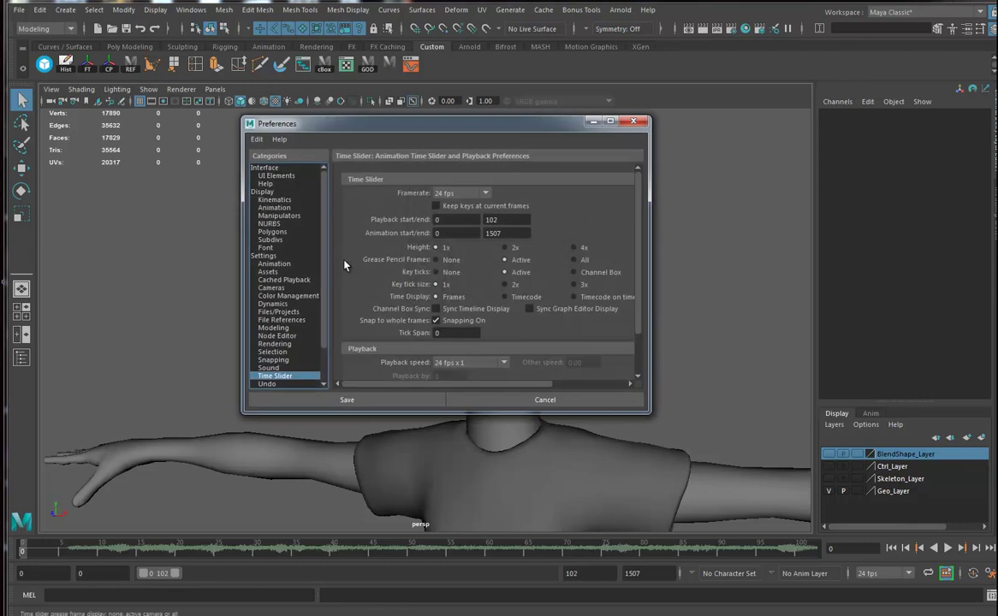
pyautogui.click(573, 248)
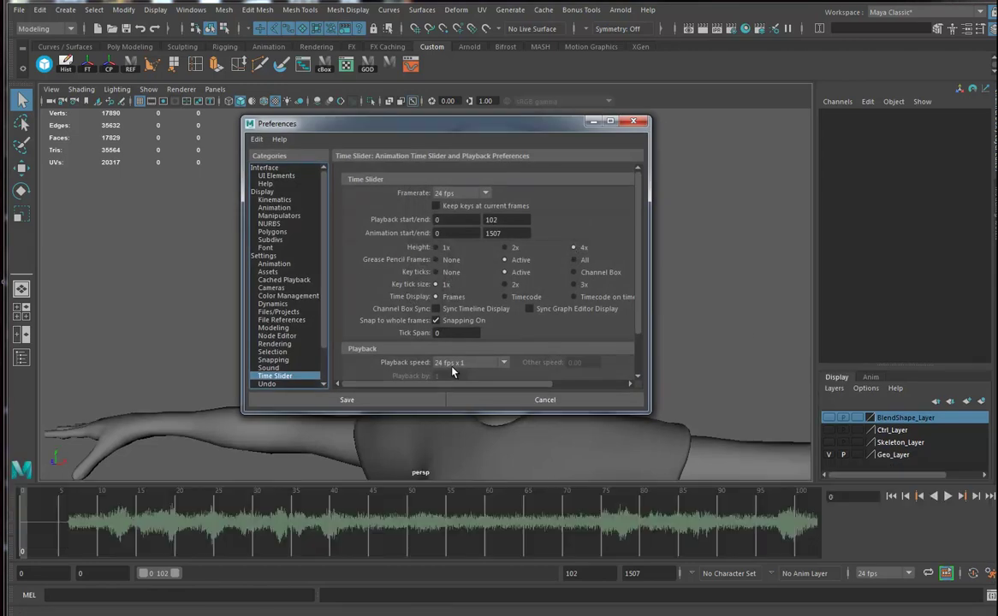
pyautogui.click(346, 401)
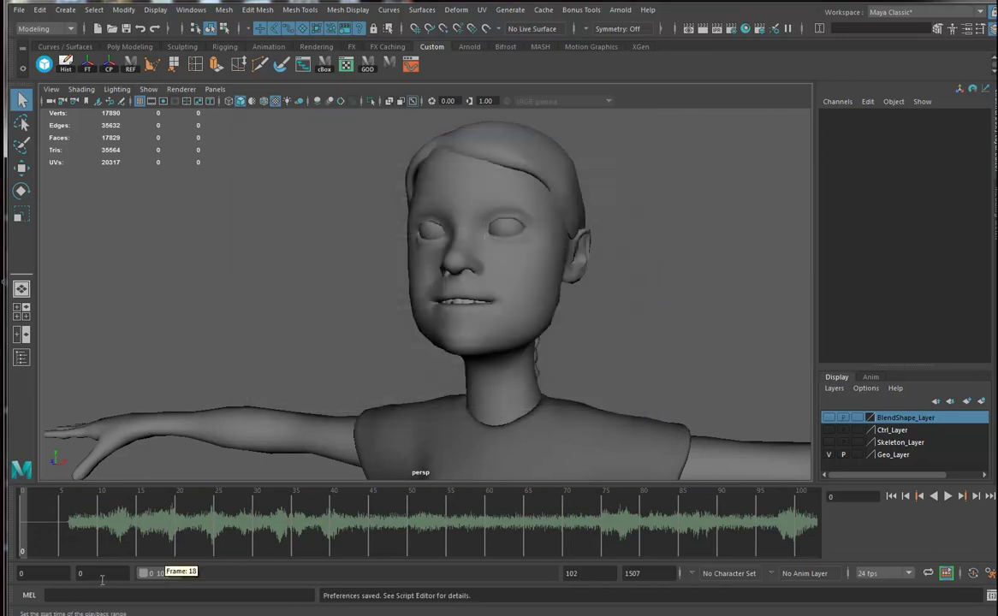
pyautogui.moveTo(38, 532)
pyautogui.mouseDown()
pyautogui.moveTo(466, 523)
pyautogui.moveTo(89, 532)
pyautogui.moveTo(189, 526)
pyautogui.moveTo(109, 528)
pyautogui.mouseUp()
pyautogui.keyDown('alt'); pyautogui.moveTo(587, 295); pyautogui.dragTo(473, 134); pyautogui.keyUp('alt')
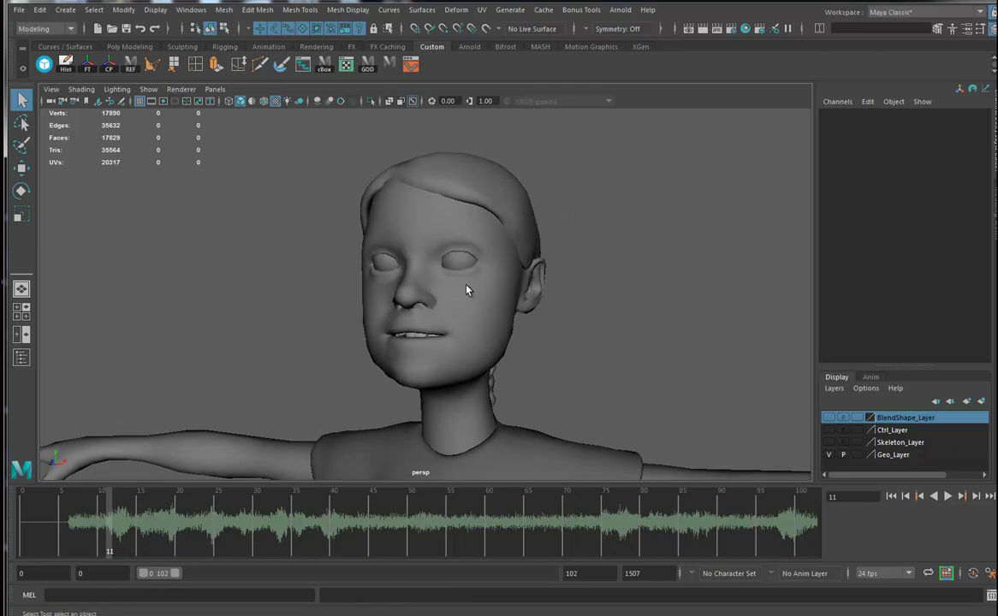
# - Select the blendShape1 node via the Shape Editor and type 'select blendShape1' on the MEL line
pyautogui.click(191, 9)
pyautogui.moveTo(216, 88)
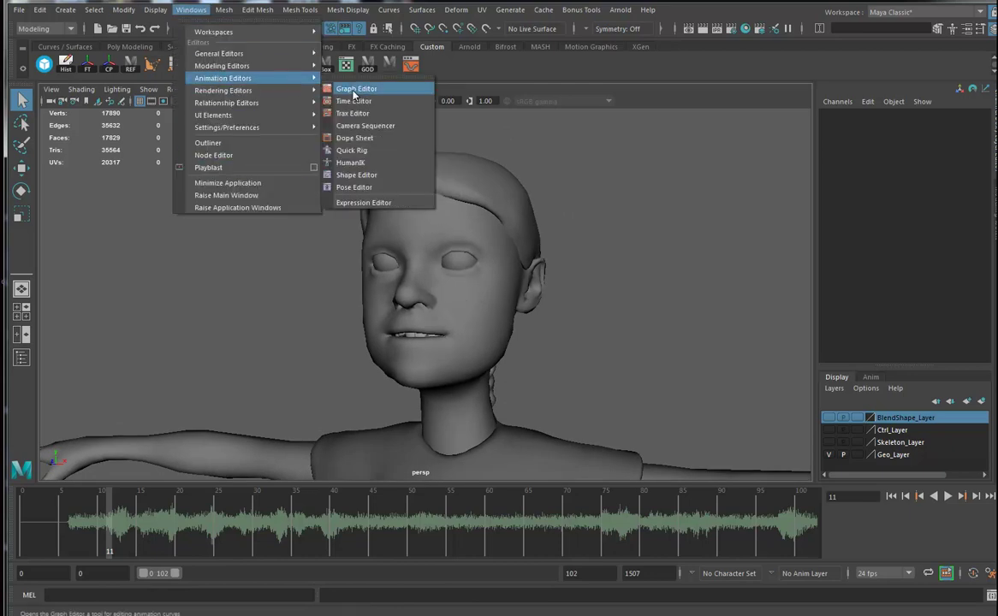
pyautogui.click(356, 174)
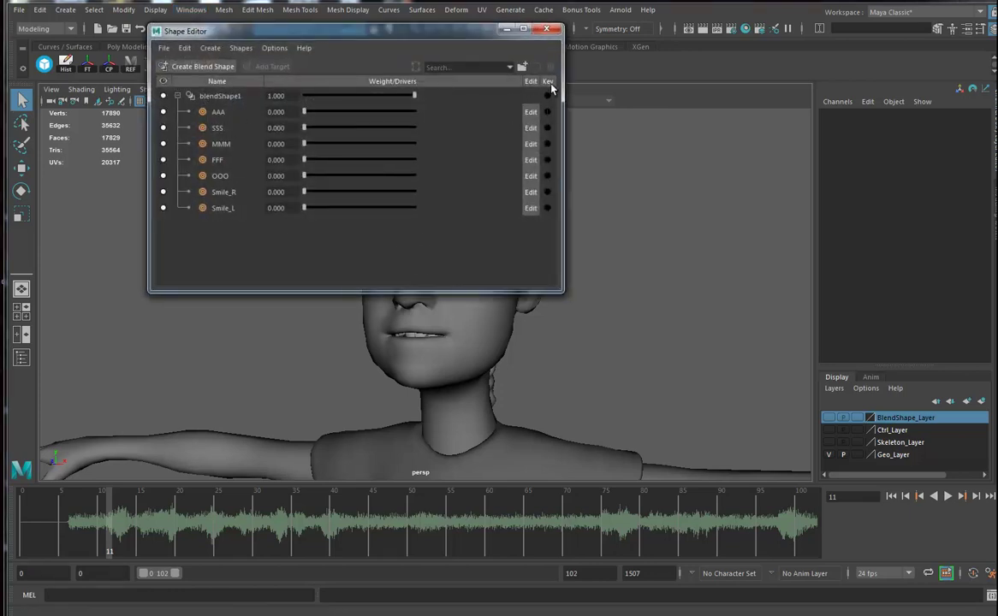
pyautogui.click(223, 98)
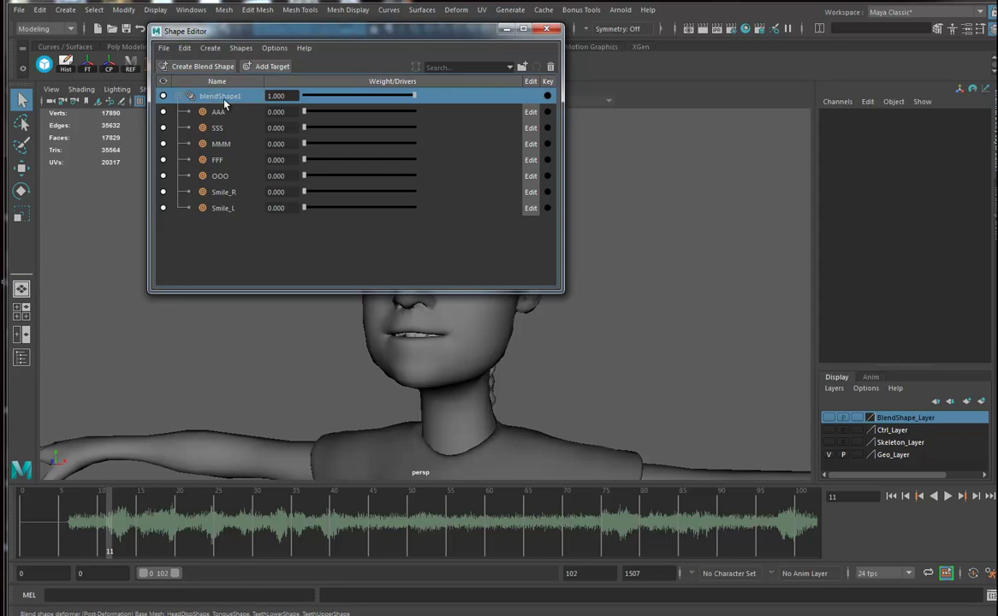
pyautogui.rightClick(219, 99)
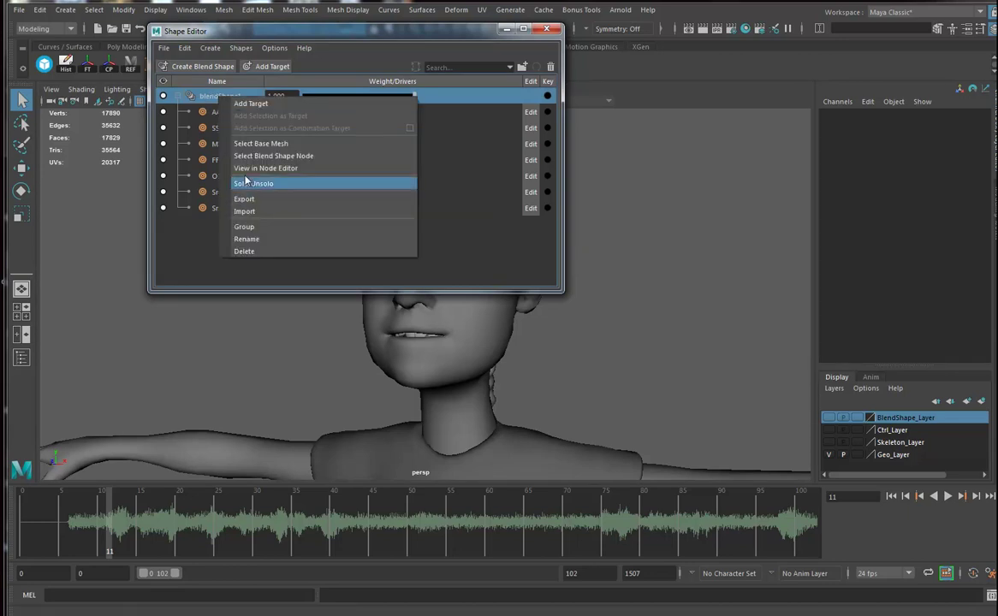
pyautogui.click(231, 151)
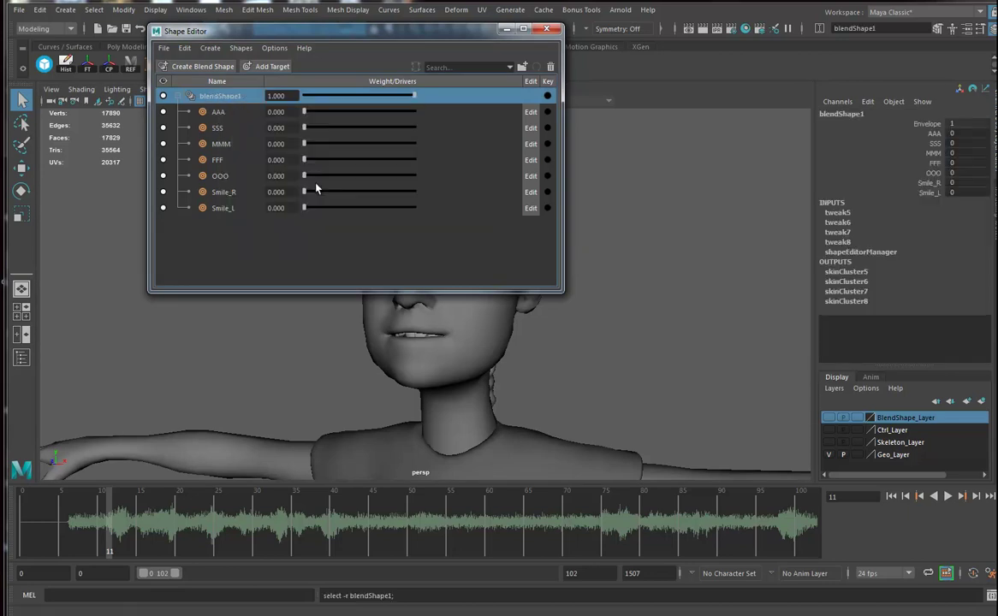
pyautogui.click(546, 29)
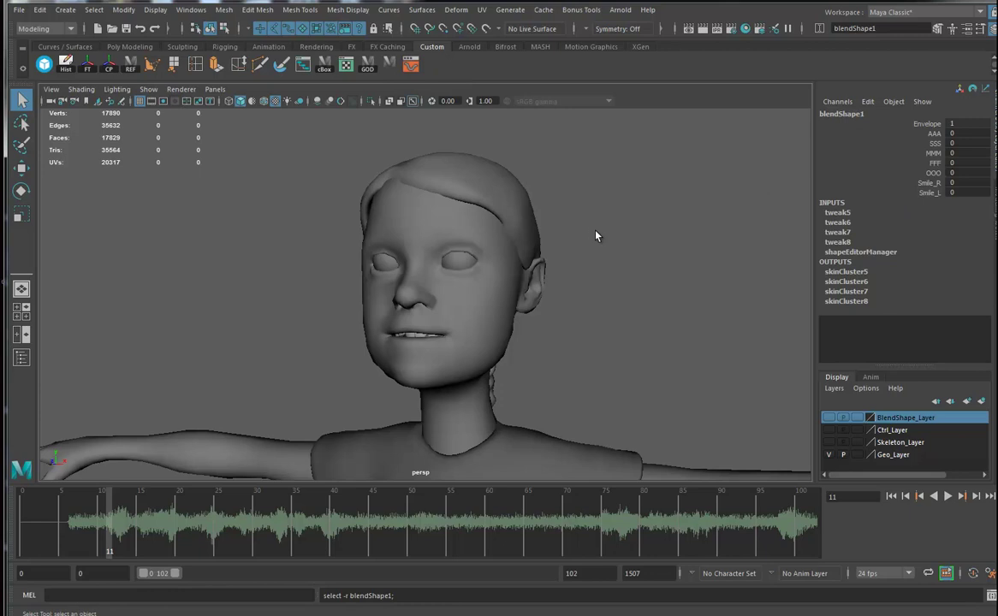
pyautogui.click(77, 597)
pyautogui.write('select blendShape1')
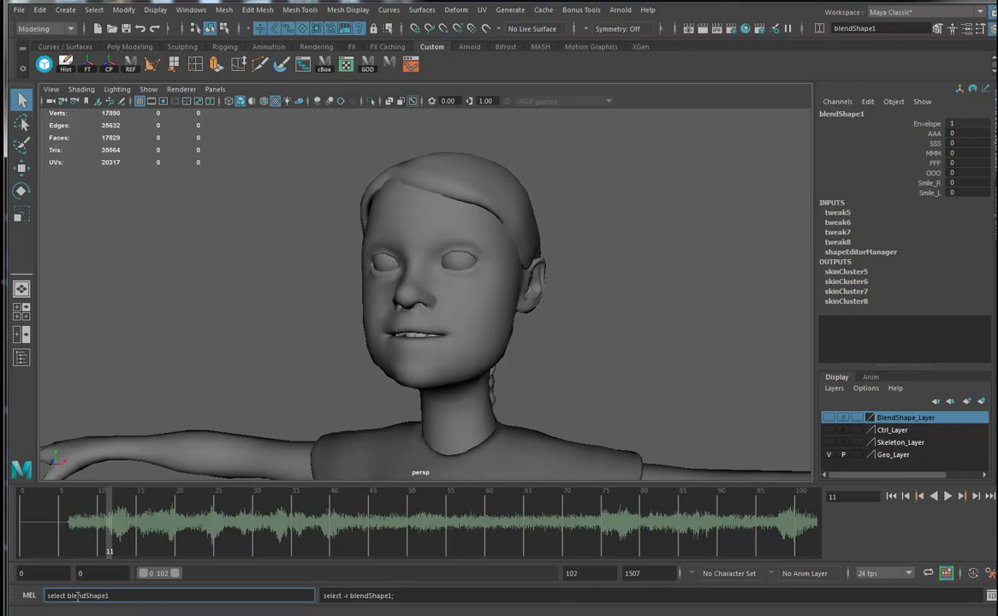
# - Save 'select blendShape1' as a MEL shelf button and test that it reselects the node
pyautogui.moveTo(118, 596); pyautogui.dragTo(72, 594)
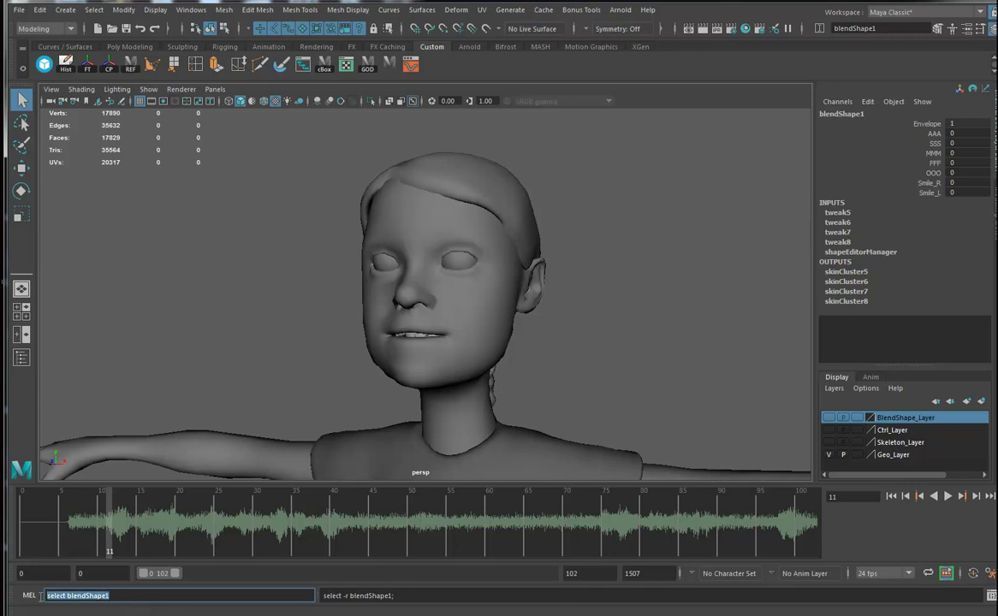
pyautogui.moveTo(72, 597); pyautogui.dragTo(401, 62, button='middle')
pyautogui.click(541, 314)
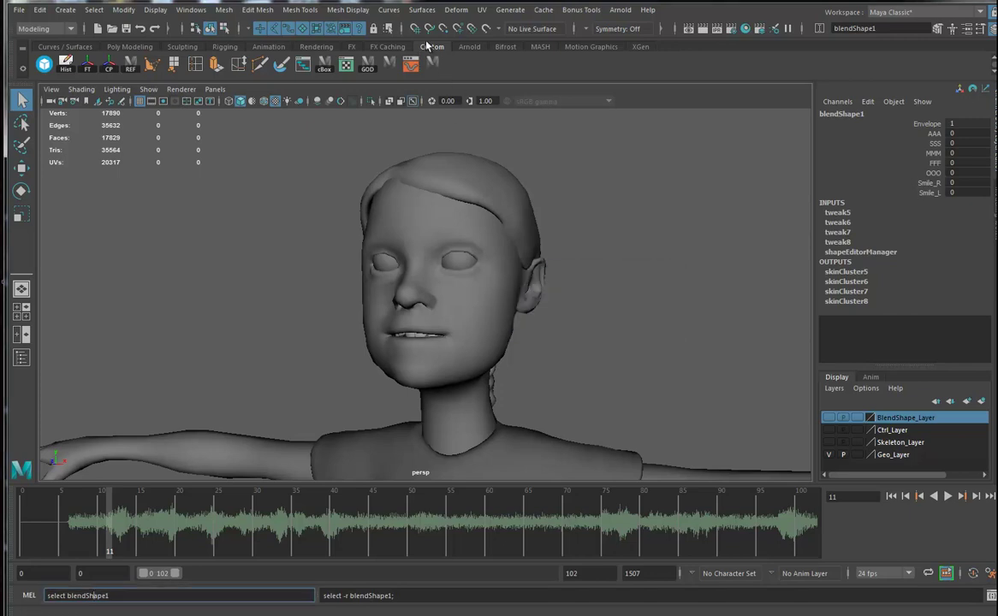
pyautogui.click(667, 202)
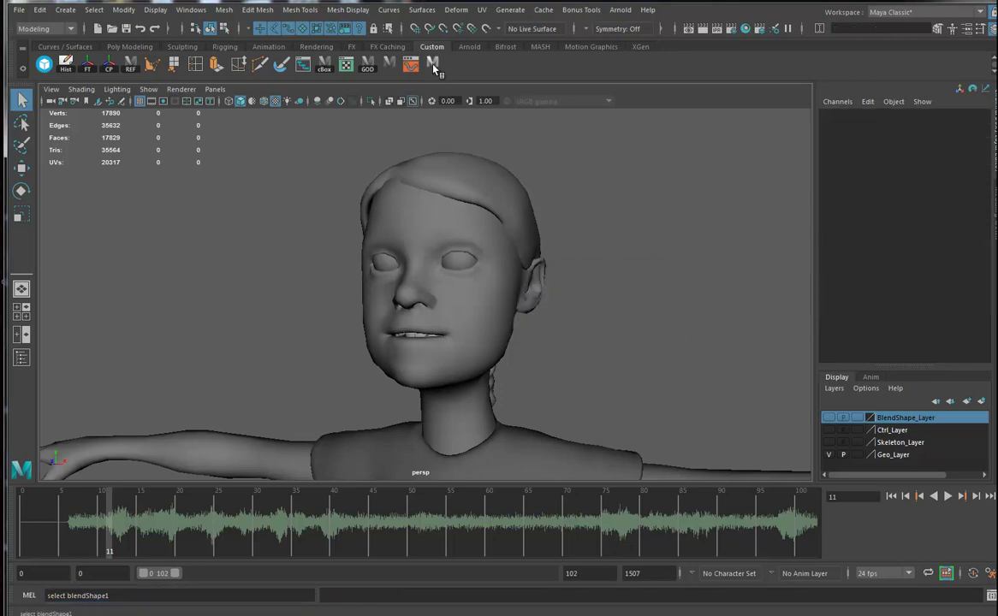
pyautogui.click(392, 57)
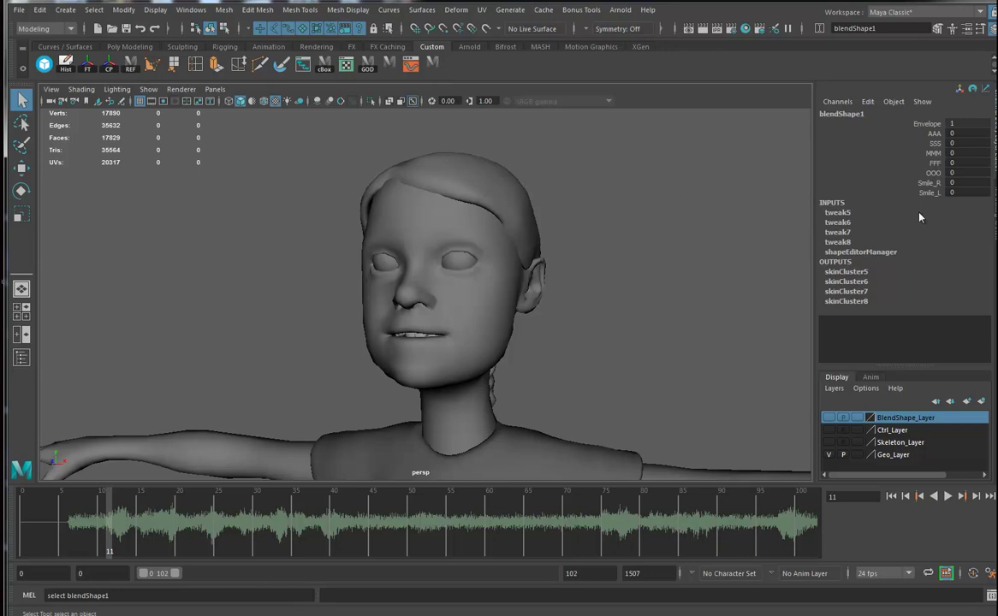
# - Go to frame 9 and raise the MMM mouth shape to 1
pyautogui.moveTo(110, 534)
pyautogui.mouseDown()
pyautogui.moveTo(65, 535)
pyautogui.moveTo(124, 535)
pyautogui.moveTo(111, 534)
pyautogui.mouseUp()
pyautogui.keyDown('alt'); pyautogui.moveTo(533, 368); pyautogui.dragTo(539, 383); pyautogui.keyUp('alt')
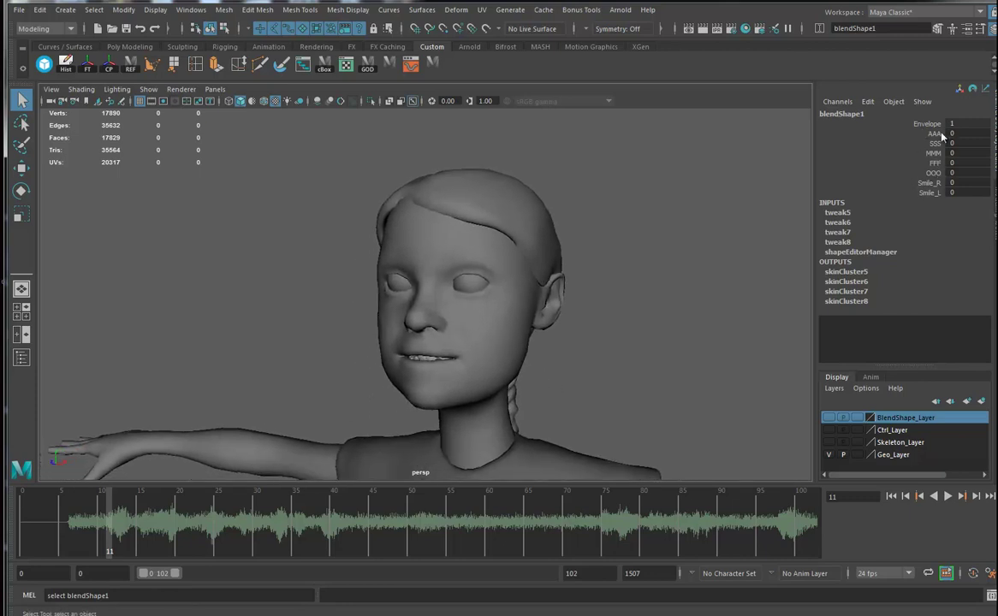
pyautogui.moveTo(120, 533)
pyautogui.mouseDown()
pyautogui.moveTo(103, 540)
pyautogui.moveTo(176, 538)
pyautogui.moveTo(108, 539)
pyautogui.mouseUp()
pyautogui.moveTo(108, 501); pyautogui.dragTo(91, 494)
pyautogui.click(847, 152)
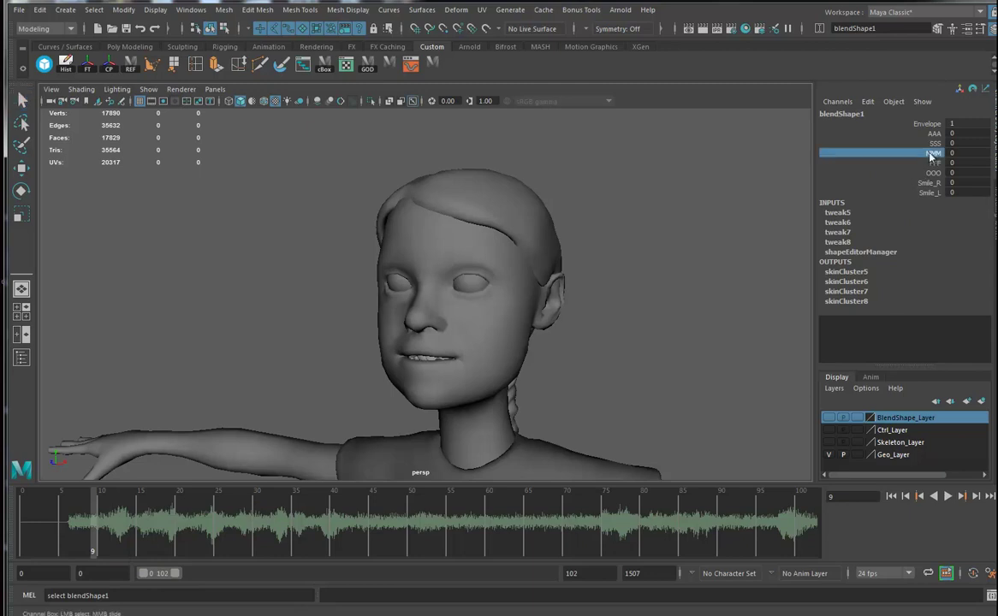
pyautogui.moveTo(658, 233); pyautogui.dragTo(665, 236, button='middle')
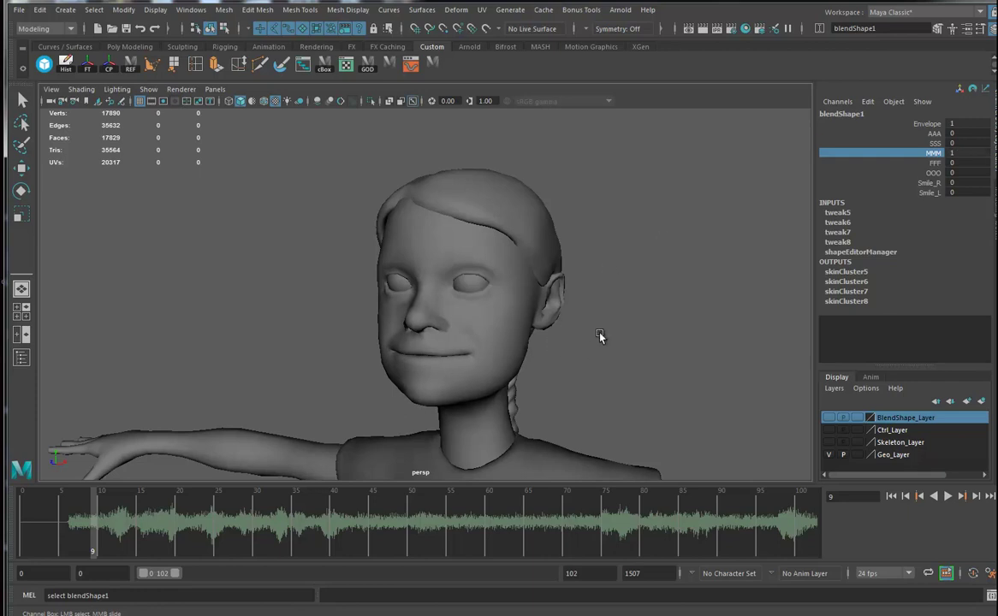
# - Key MMM at frame 9, then zero it and key OOO at 0.7 at frame 11
pyautogui.press('s')
pyautogui.click(19, 537)
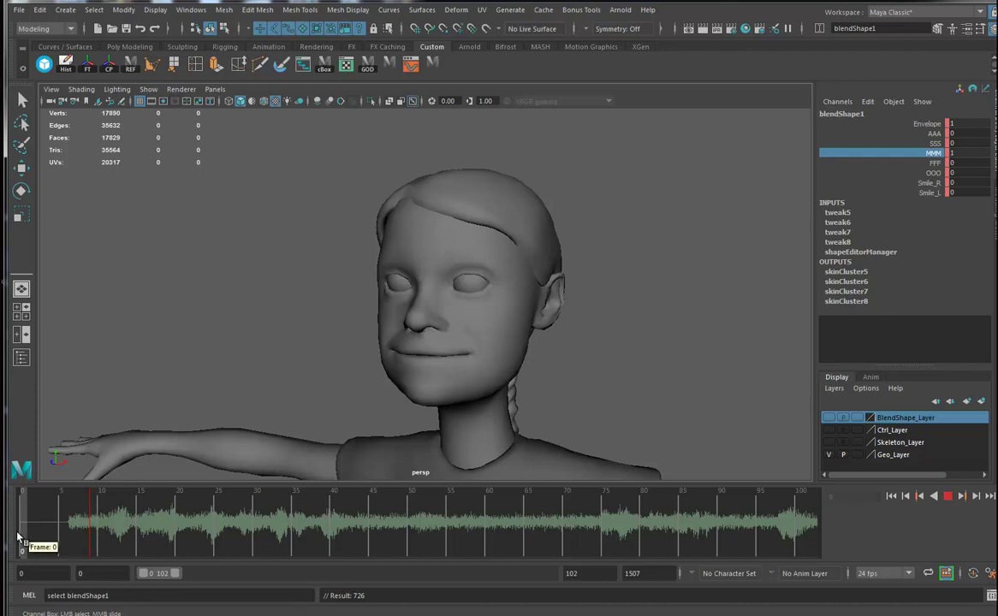
pyautogui.moveTo(30, 548); pyautogui.dragTo(108, 531)
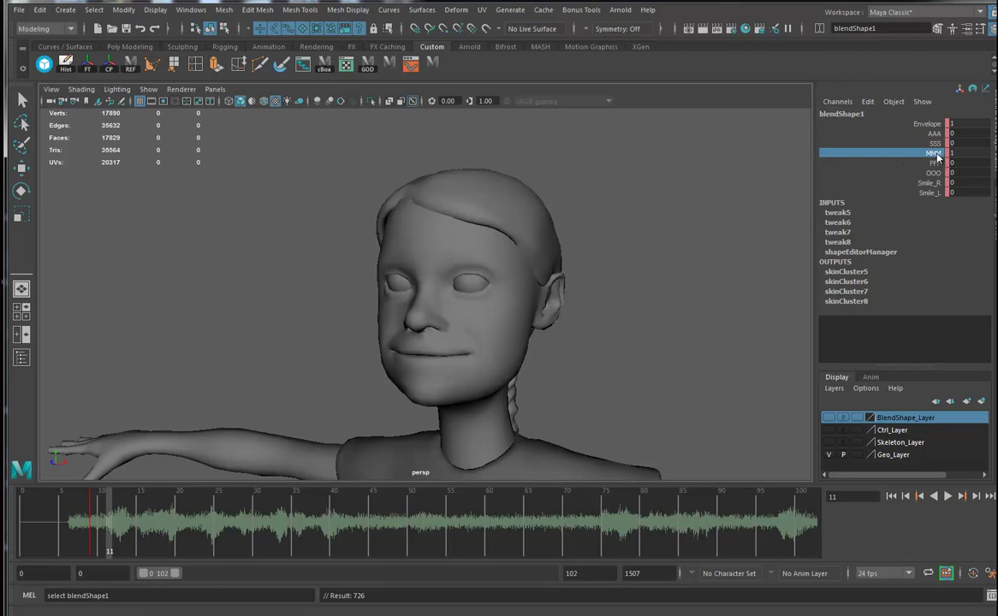
pyautogui.moveTo(937, 157); pyautogui.dragTo(574, 230, button='middle')
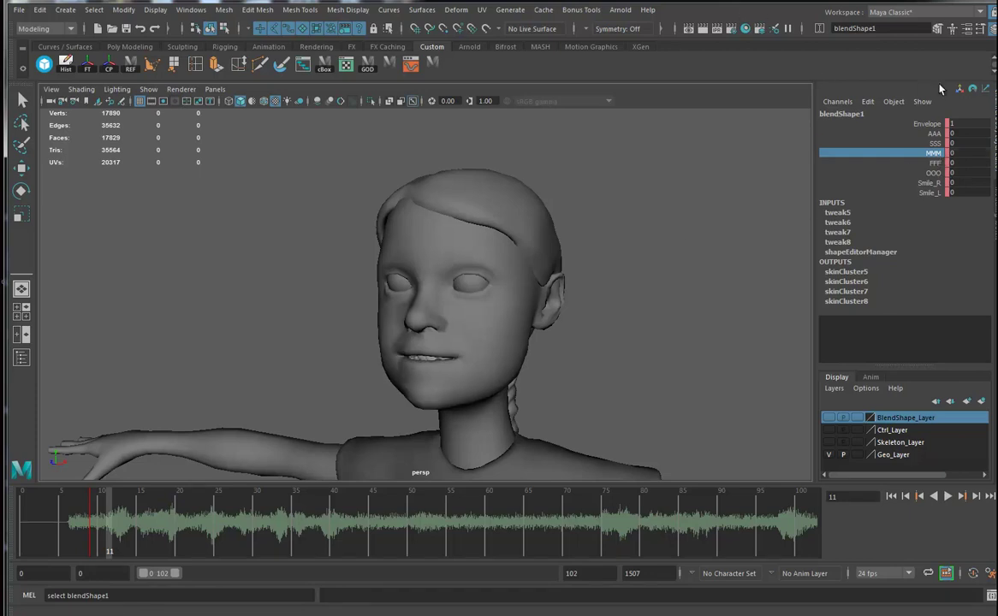
pyautogui.click(933, 172)
pyautogui.moveTo(567, 293); pyautogui.dragTo(571, 299, button='middle')
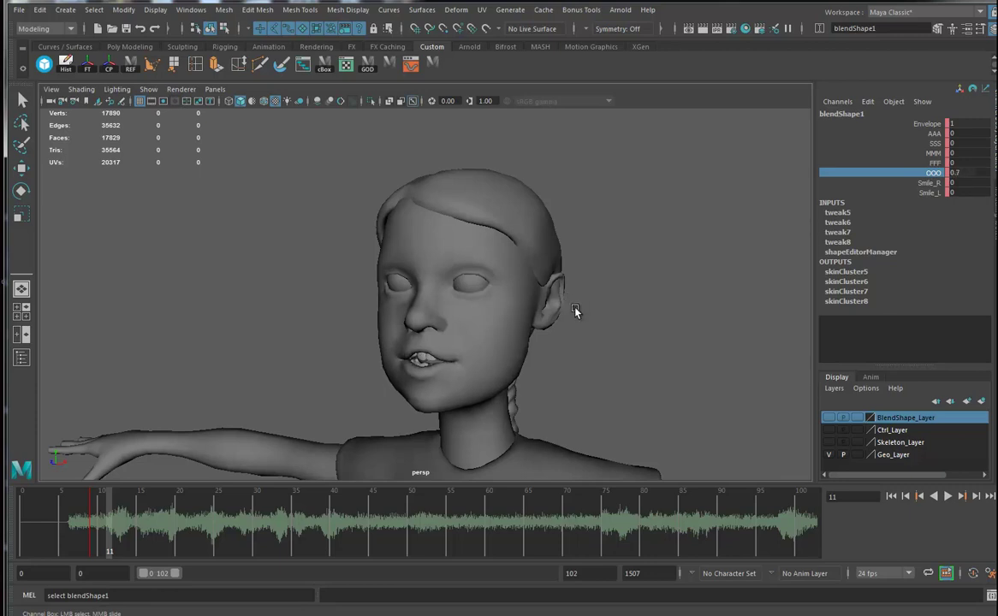
pyautogui.press('s')
# - At frame 13, zero OOO and key SSS at 1
pyautogui.moveTo(110, 531)
pyautogui.mouseDown()
pyautogui.moveTo(98, 534)
pyautogui.moveTo(124, 538)
pyautogui.mouseUp()
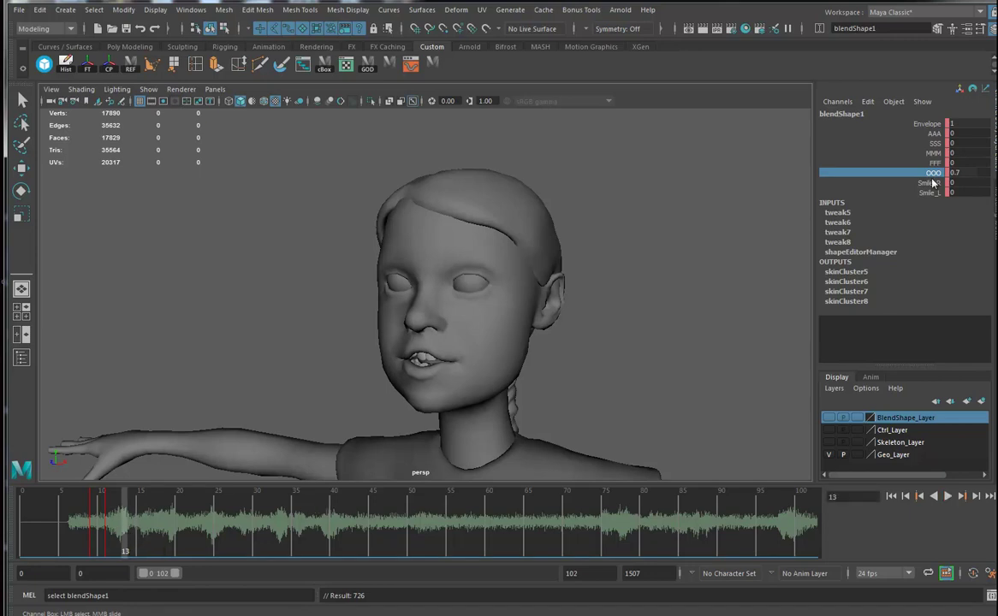
pyautogui.moveTo(627, 242); pyautogui.dragTo(613, 269, button='middle')
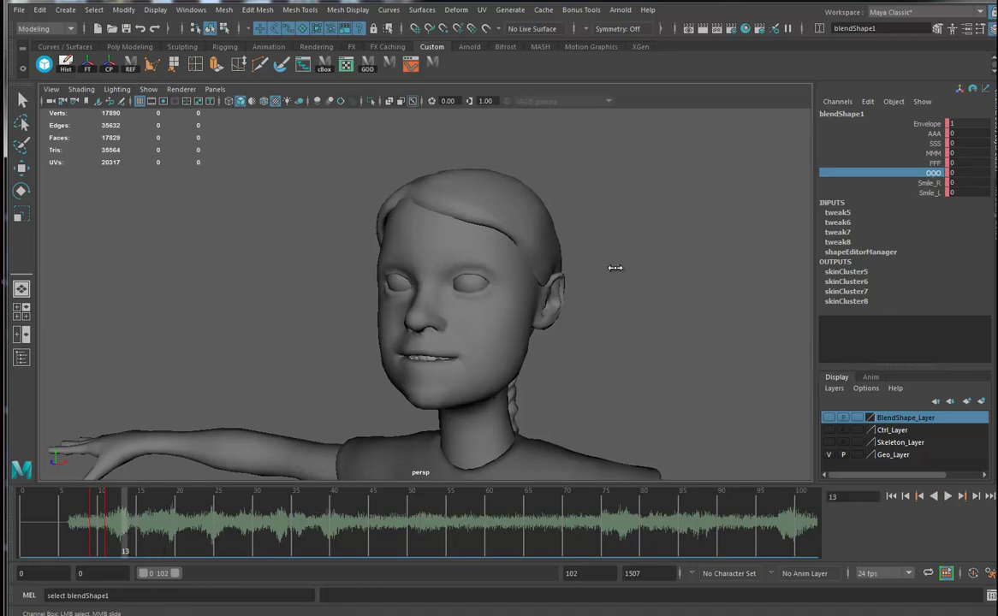
pyautogui.click(935, 142)
pyautogui.moveTo(623, 227); pyautogui.dragTo(649, 236, button='middle')
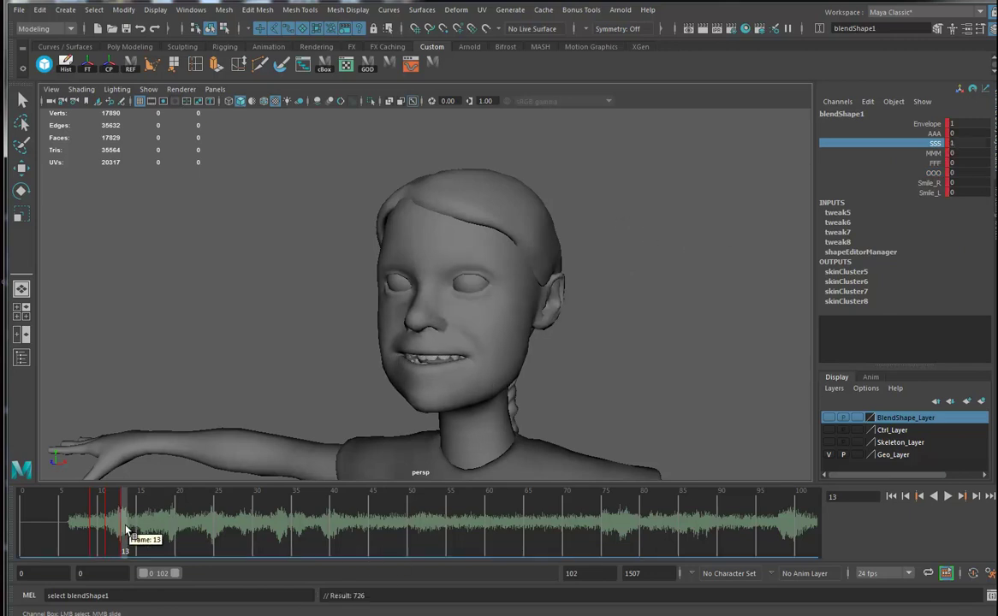
pyautogui.hotkey('alt', 'v')
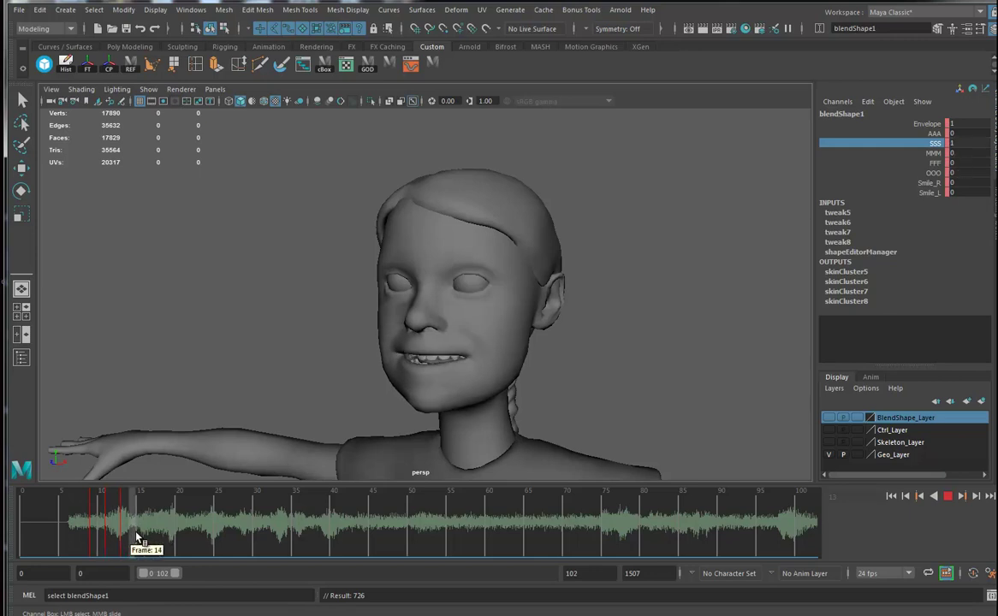
# - At frame 15, zero SSS and set OOO to 0.7
pyautogui.click(139, 535)
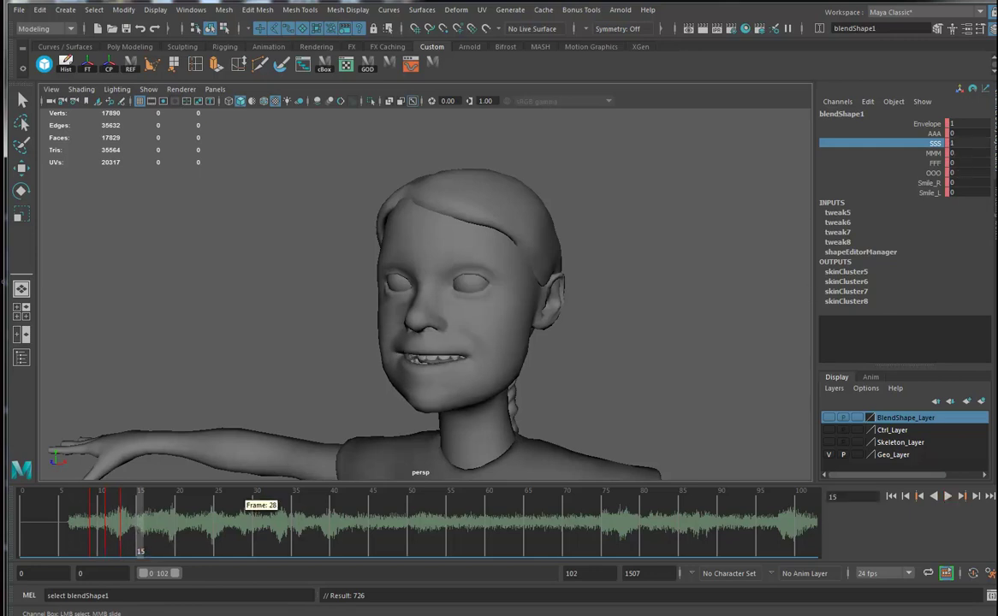
pyautogui.moveTo(697, 252); pyautogui.dragTo(651, 252, button='middle')
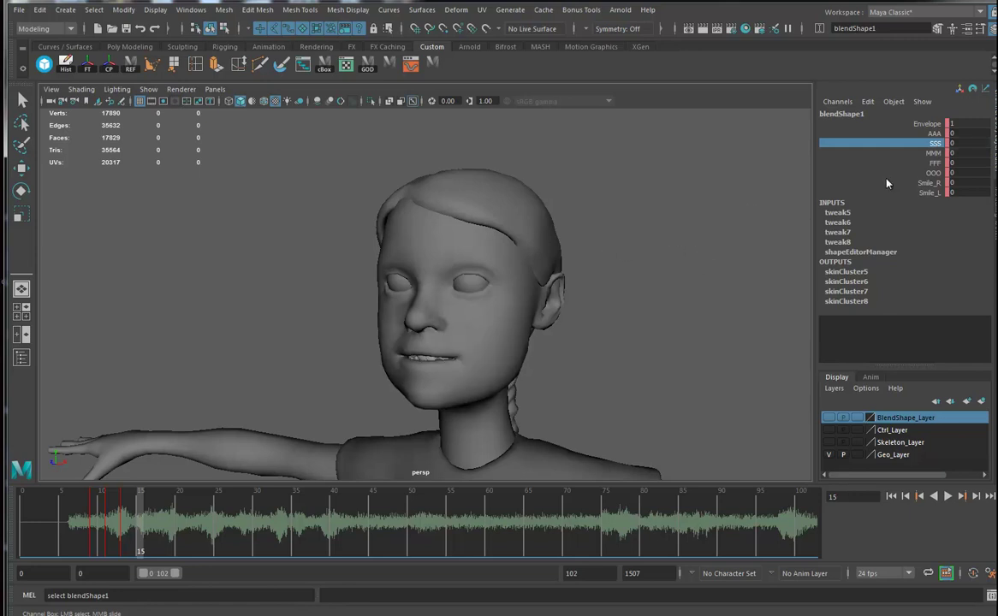
pyautogui.click(933, 173)
pyautogui.moveTo(724, 227); pyautogui.dragTo(724, 227, button='middle')
# - Key the frame-15 pose, then zero OOO and set SSS to about half near frame 18
pyautogui.press('s')
pyautogui.moveTo(96, 519); pyautogui.dragTo(165, 527)
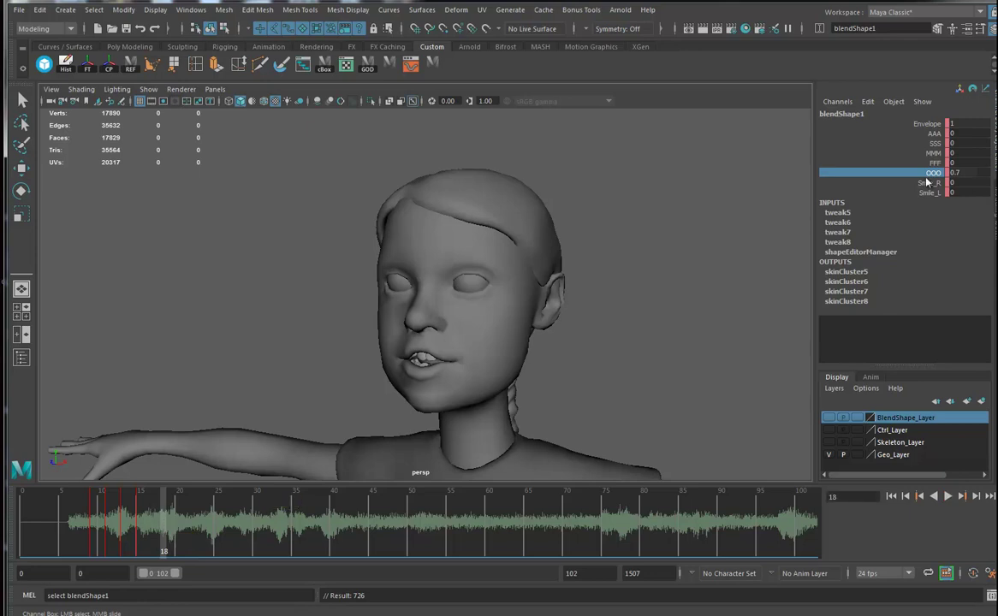
pyautogui.moveTo(933, 178); pyautogui.dragTo(643, 281, button='middle')
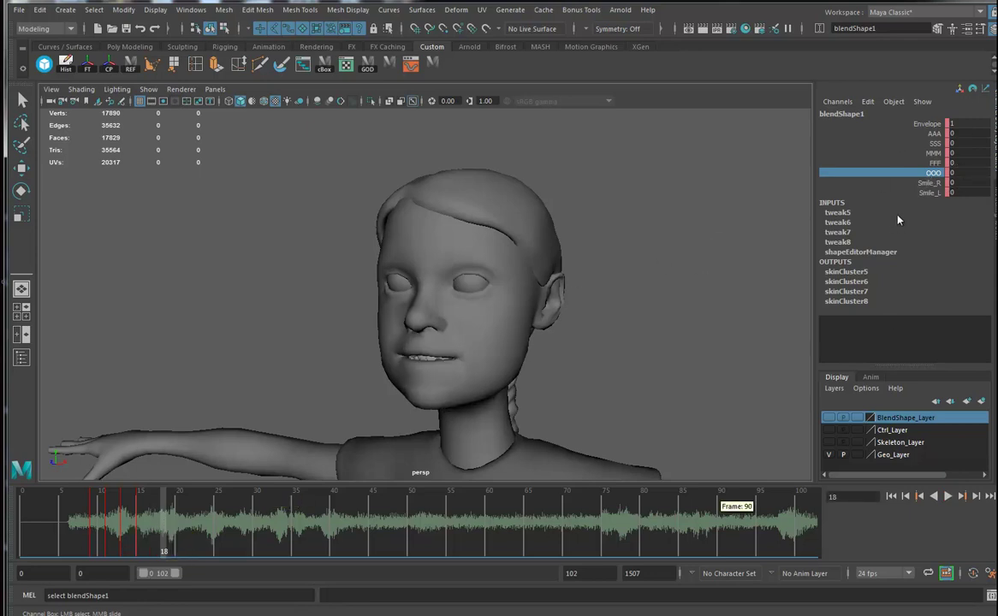
pyautogui.click(935, 143)
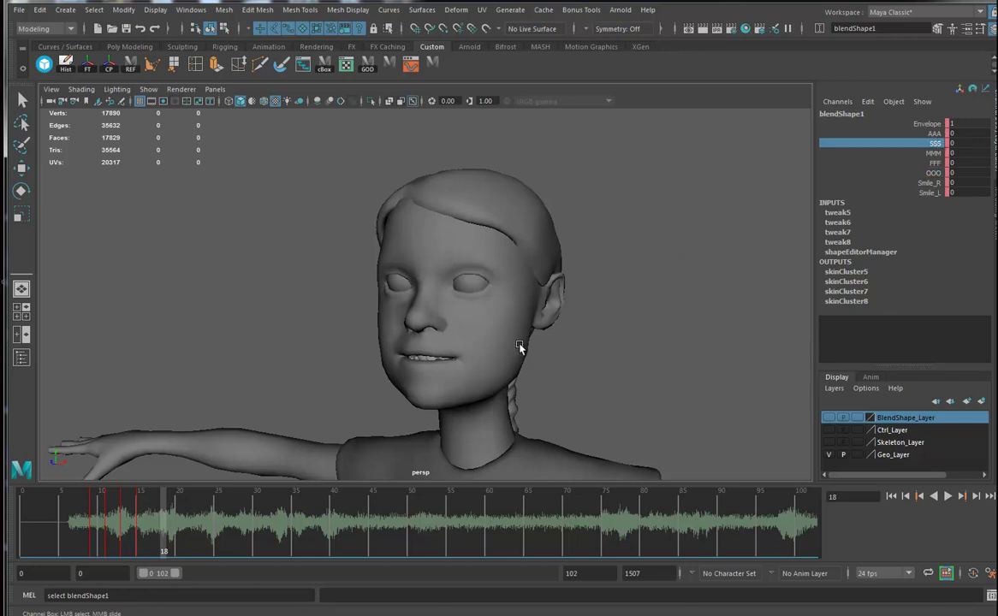
pyautogui.moveTo(662, 314); pyautogui.dragTo(666, 315, button='middle')
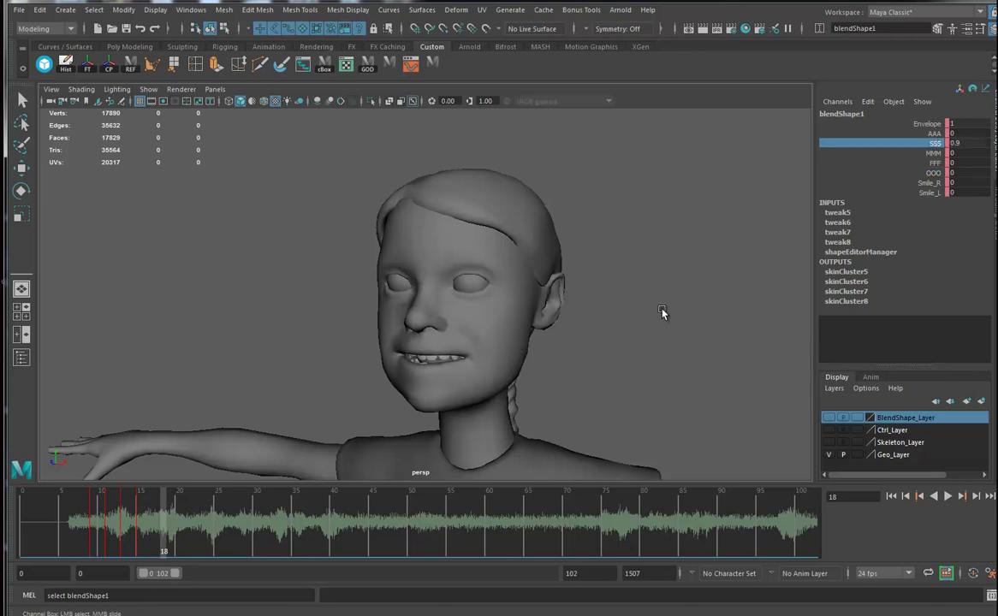
pyautogui.moveTo(624, 340); pyautogui.dragTo(616, 328, button='middle')
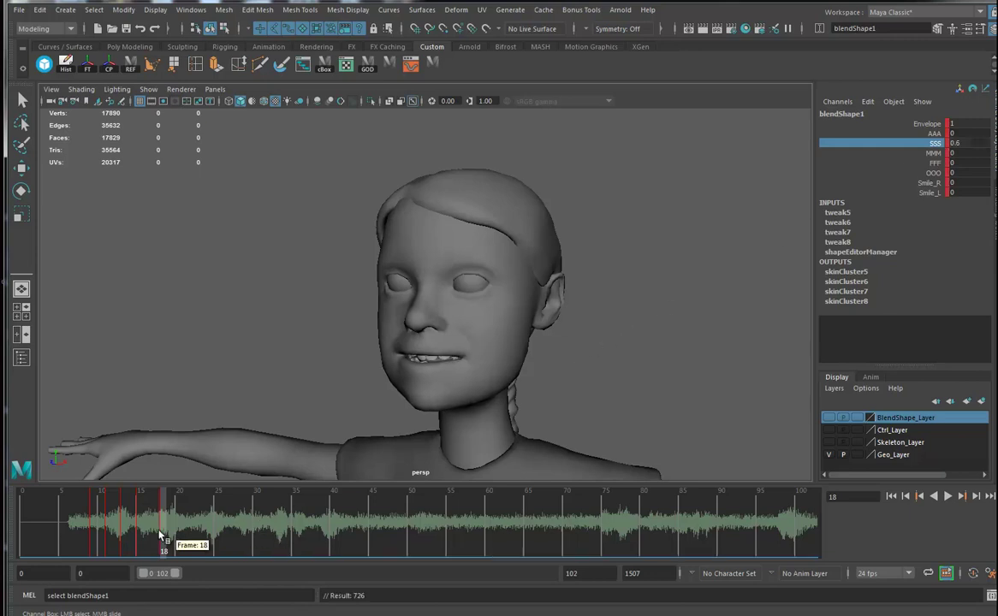
# - Review frames 4 to 21 for sync and set SSS to 0 at frame 20
pyautogui.click(56, 526)
pyautogui.moveTo(56, 526); pyautogui.dragTo(180, 526)
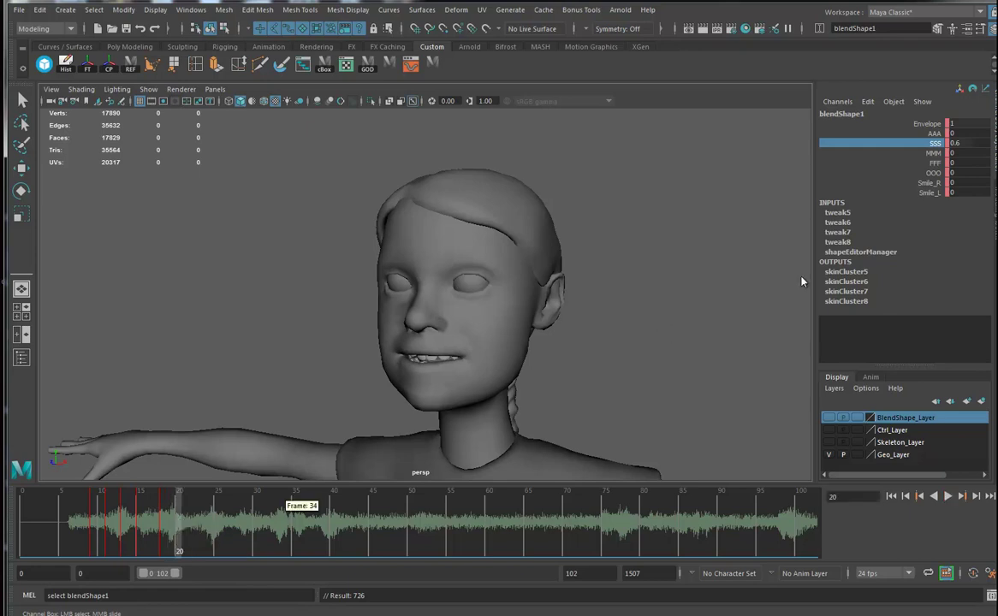
pyautogui.moveTo(655, 364); pyautogui.dragTo(630, 359, button='middle')
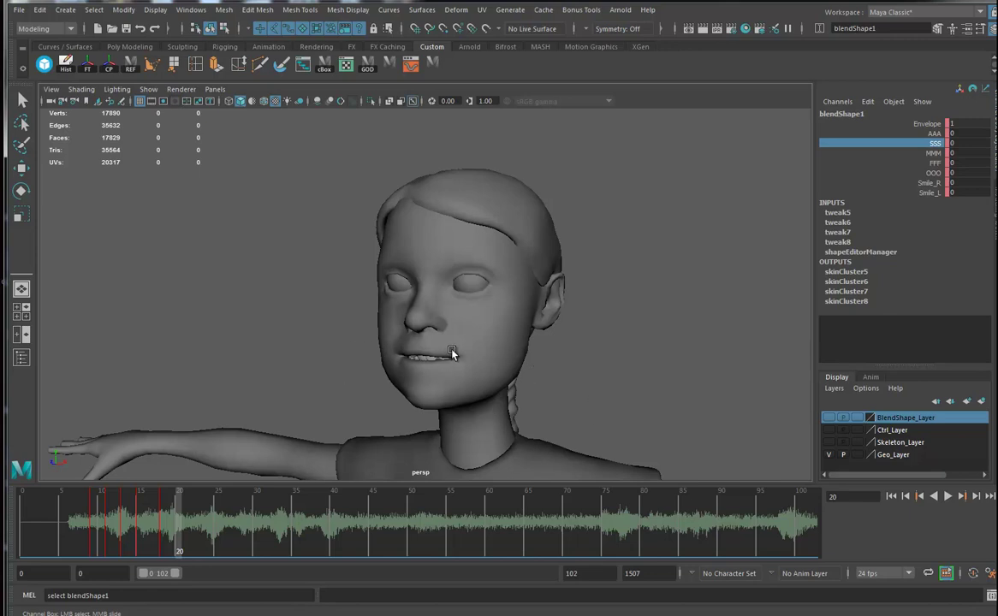
# - Animate AAA through 0.6, 0, 0.3 and 0 across frames 20–28, checking sync with the audio
pyautogui.click(934, 134)
pyautogui.moveTo(613, 289); pyautogui.dragTo(614, 292, button='middle')
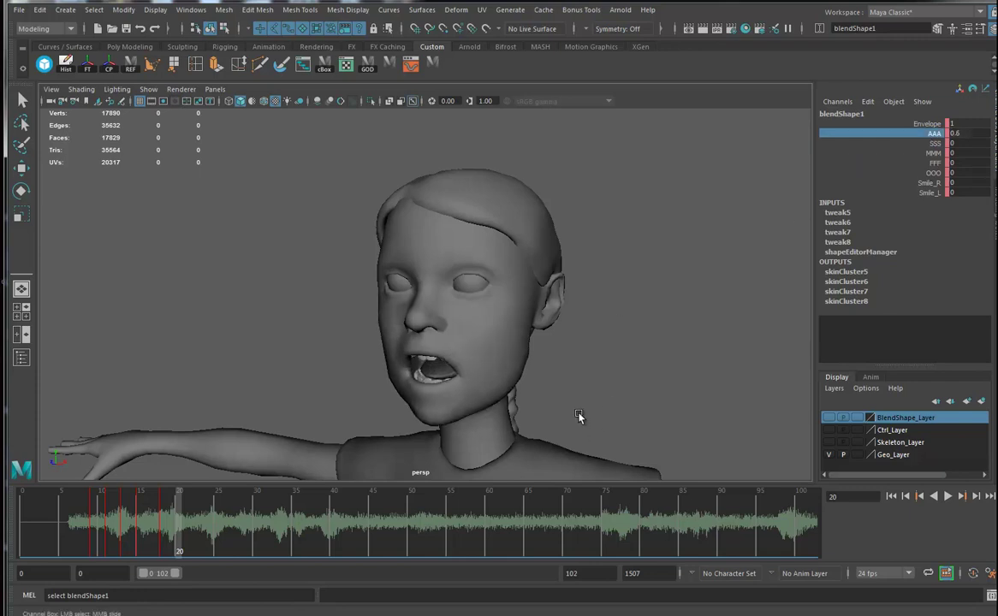
pyautogui.moveTo(162, 527); pyautogui.dragTo(214, 518)
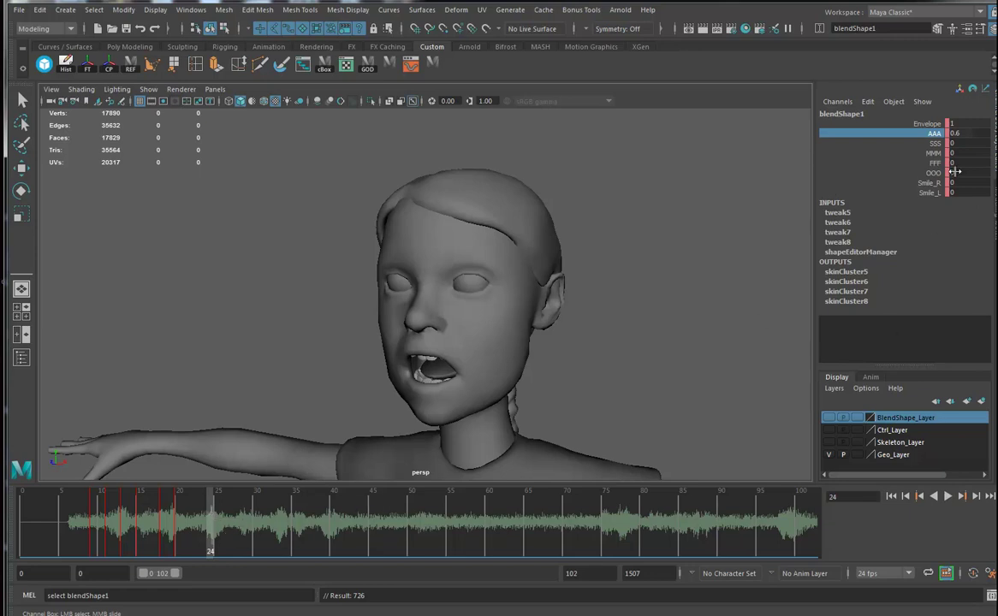
pyautogui.moveTo(669, 327); pyautogui.dragTo(662, 326, button='middle')
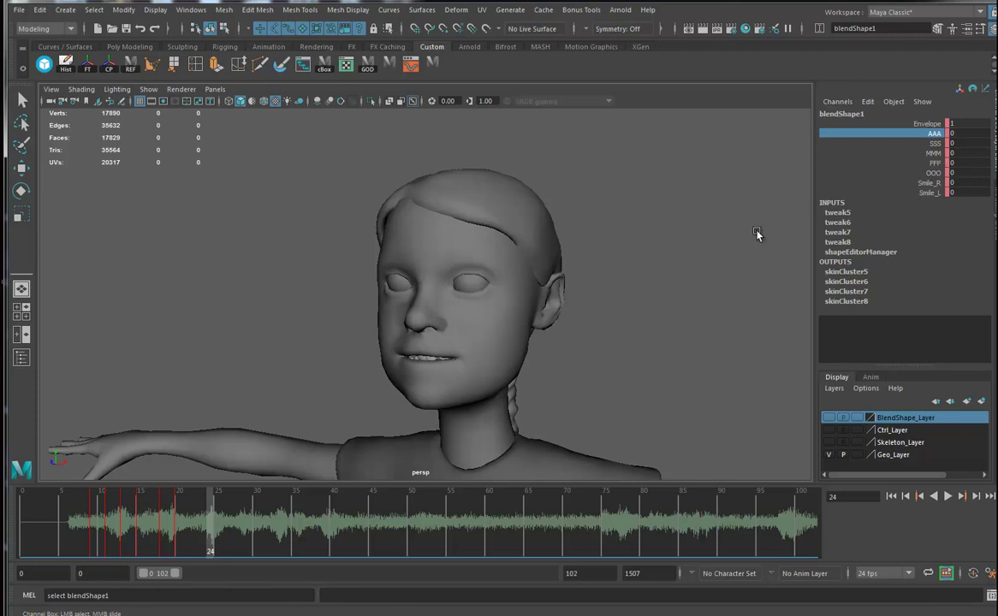
pyautogui.moveTo(216, 541); pyautogui.dragTo(233, 524)
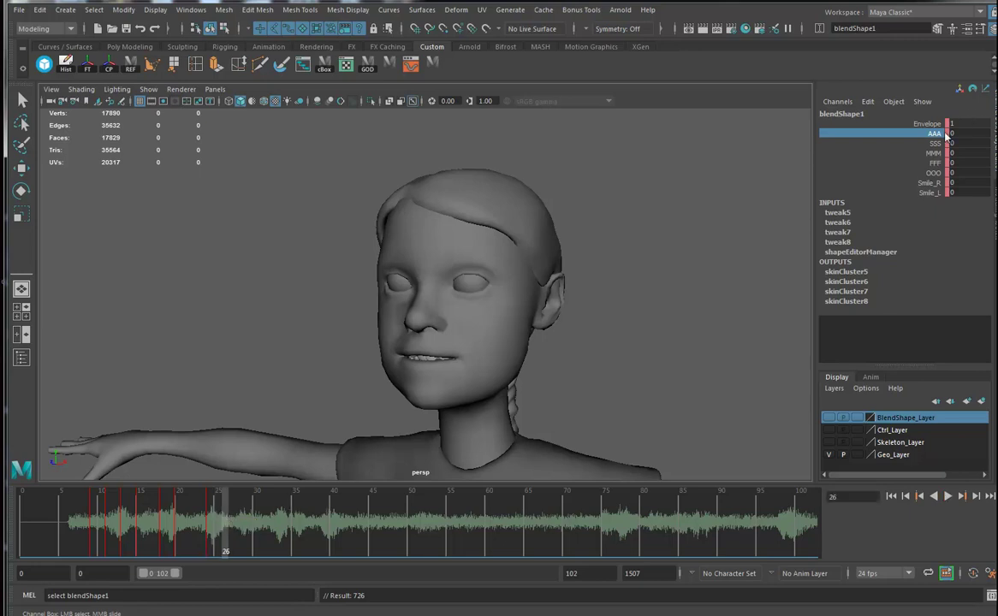
pyautogui.moveTo(493, 414); pyautogui.dragTo(481, 414, button='middle')
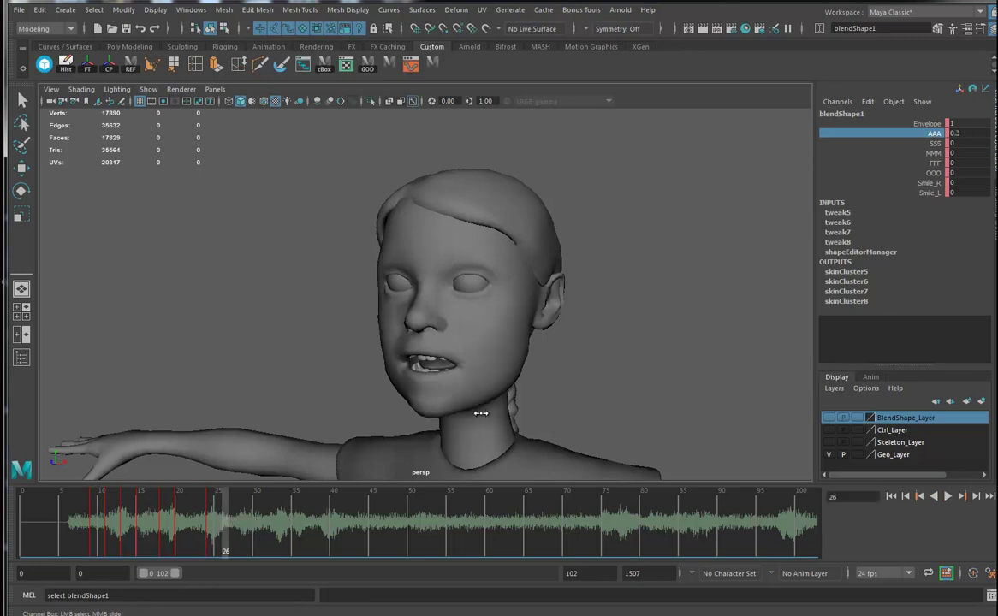
pyautogui.moveTo(224, 522)
pyautogui.mouseDown()
pyautogui.moveTo(184, 524)
pyautogui.moveTo(274, 512)
pyautogui.moveTo(242, 524)
pyautogui.mouseUp()
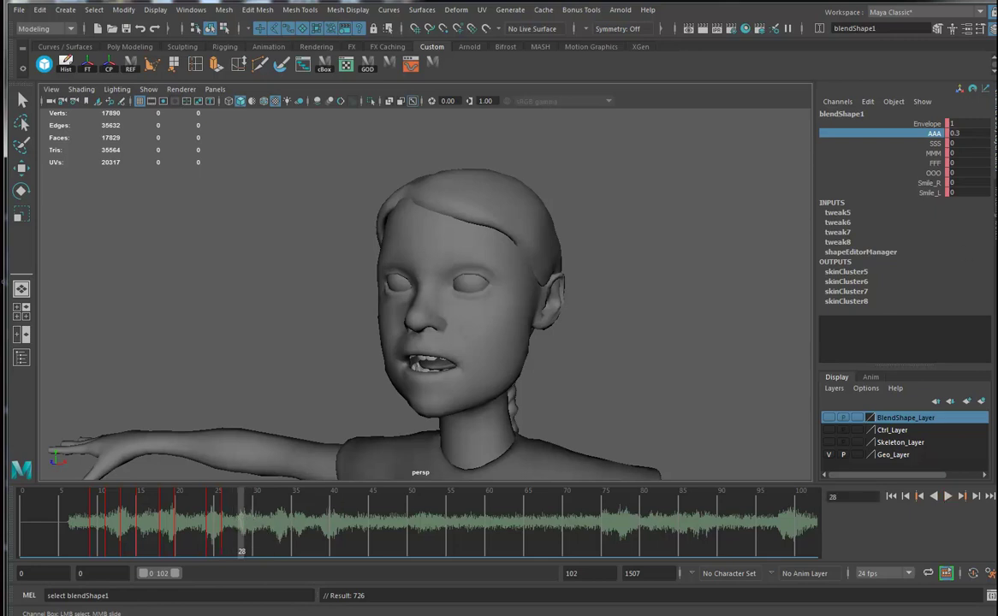
pyautogui.moveTo(621, 288); pyautogui.dragTo(598, 305, button='middle')
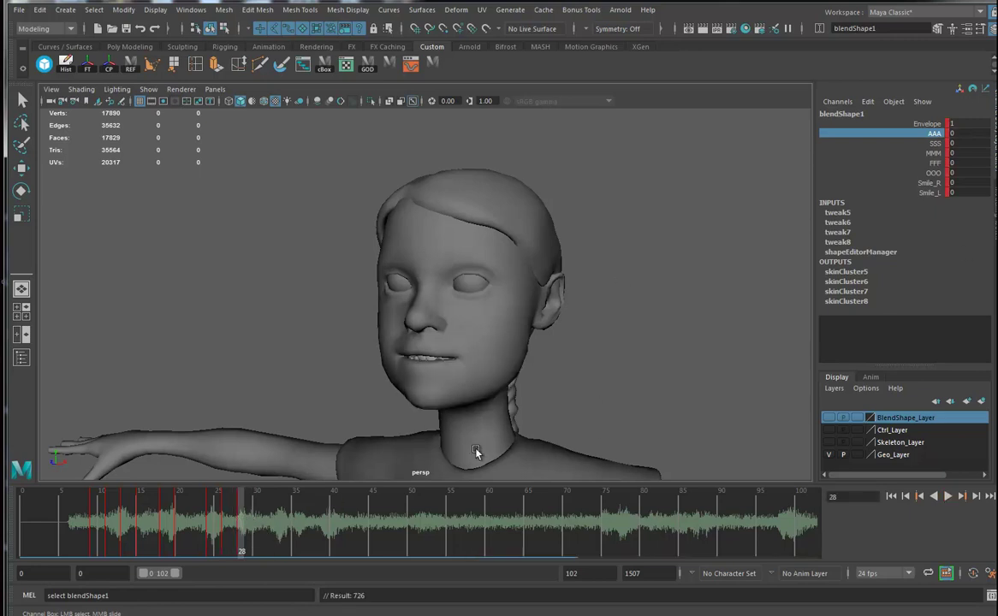
pyautogui.moveTo(201, 526); pyautogui.dragTo(257, 526)
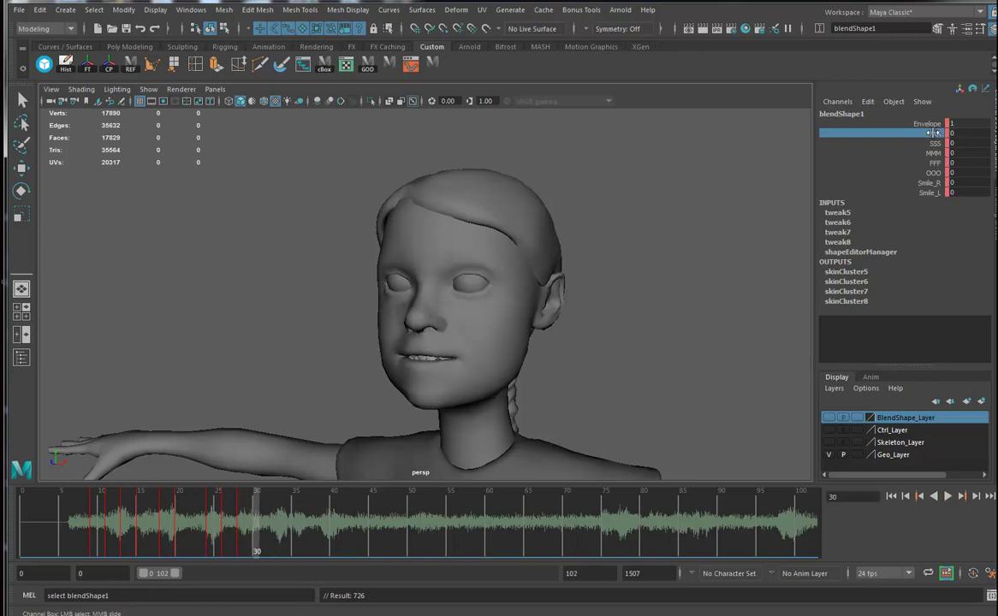
# - Round OOO fully, then relax it and set SSS to 1 with AAA at 0.2 around frame 30
pyautogui.click(932, 172)
pyautogui.moveTo(635, 292); pyautogui.dragTo(641, 295, button='middle')
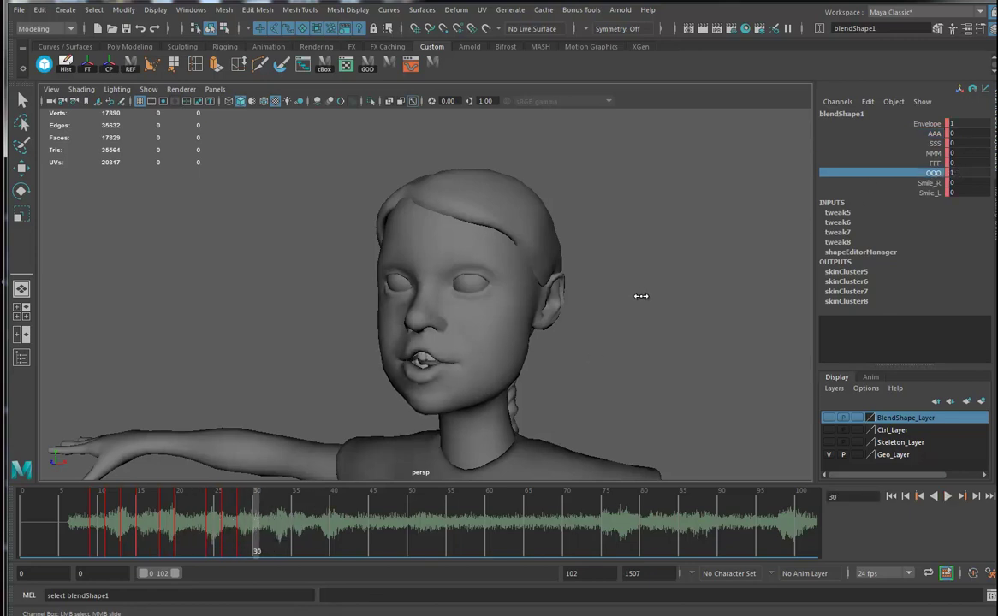
pyautogui.moveTo(256, 530)
pyautogui.mouseDown()
pyautogui.moveTo(225, 530)
pyautogui.moveTo(289, 533)
pyautogui.moveTo(291, 518)
pyautogui.mouseUp()
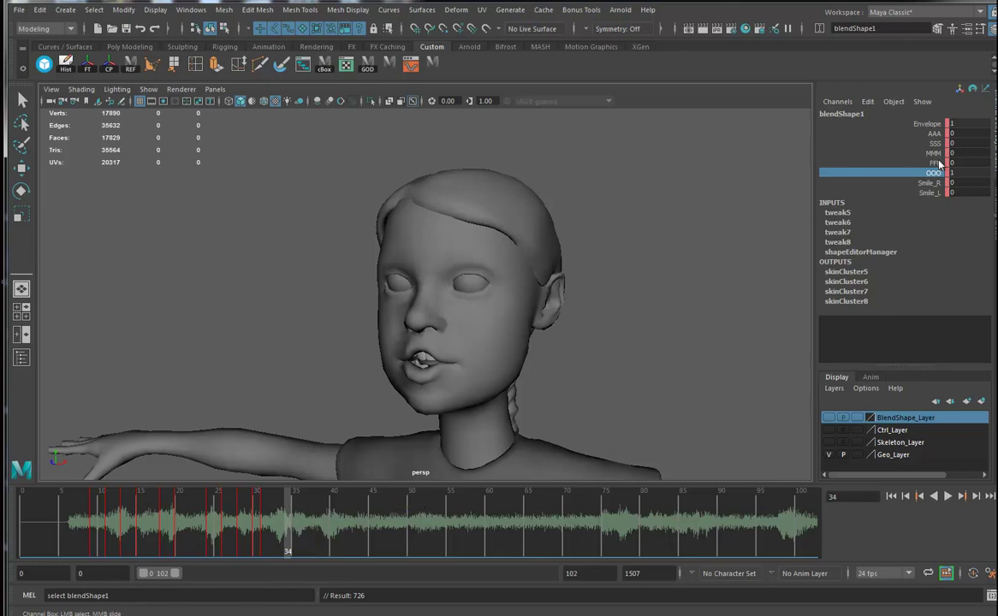
pyautogui.moveTo(707, 270); pyautogui.dragTo(876, 193, button='middle')
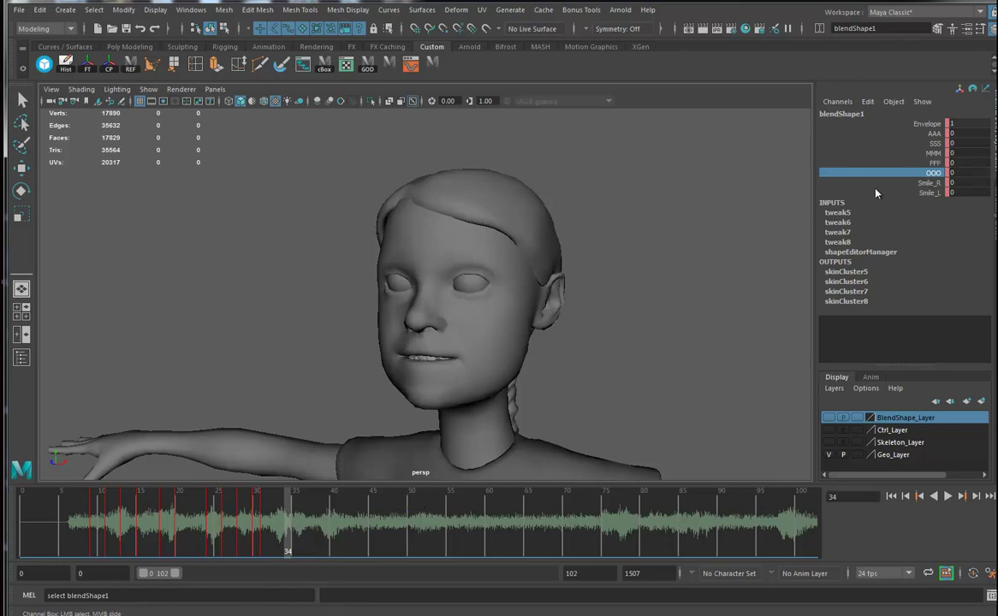
pyautogui.click(936, 143)
pyautogui.moveTo(653, 261); pyautogui.dragTo(663, 262, button='middle')
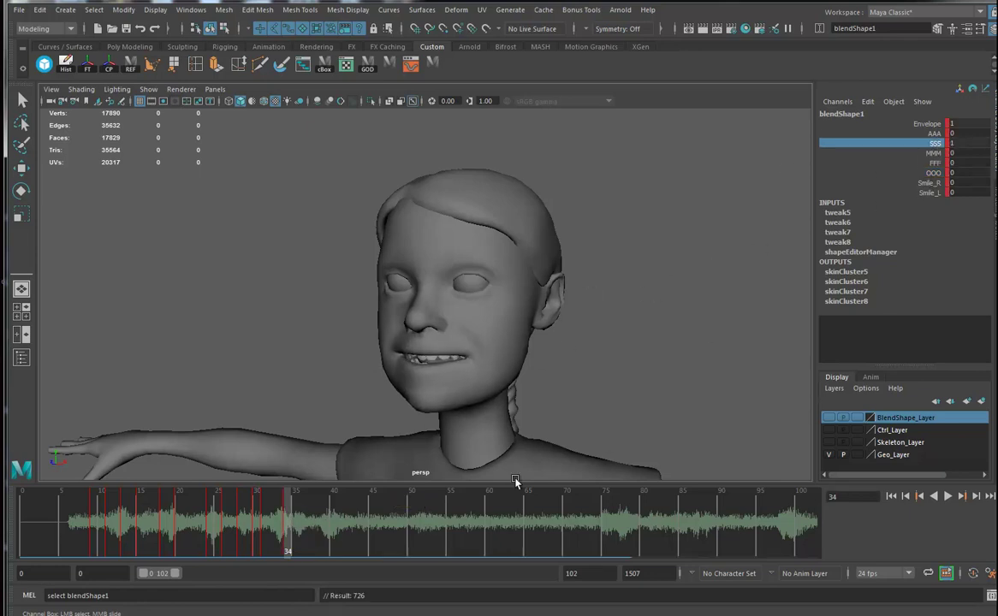
pyautogui.click(934, 133)
pyautogui.moveTo(717, 262); pyautogui.dragTo(719, 262, button='middle')
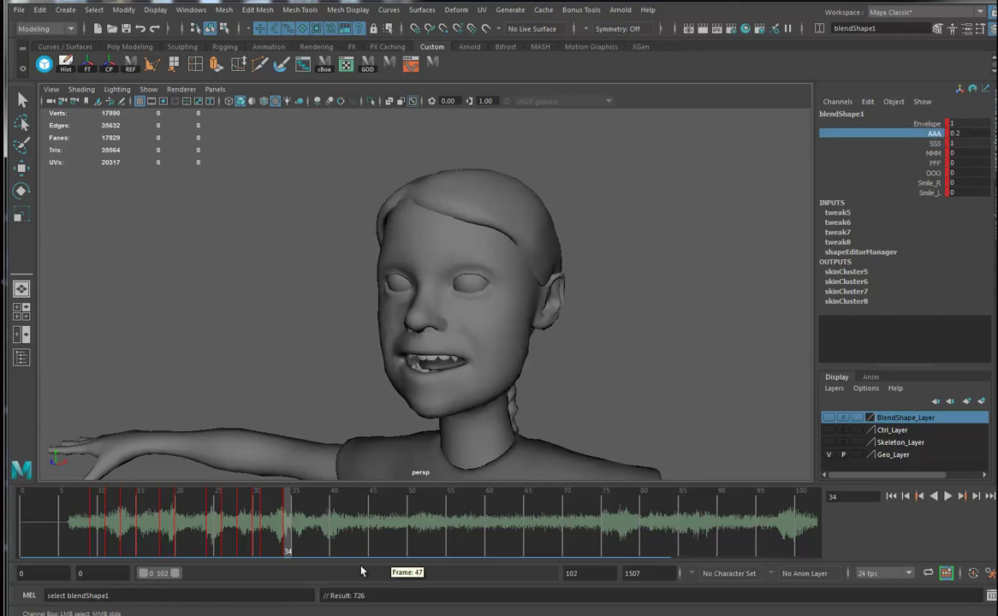
pyautogui.click(204, 527)
pyautogui.moveTo(114, 529); pyautogui.dragTo(305, 527)
# - Drop SSS to 0 and open AAA to 0.5, then form full OOO by frame 42 and zero it
pyautogui.click(937, 144)
pyautogui.moveTo(548, 368); pyautogui.dragTo(534, 368, button='middle')
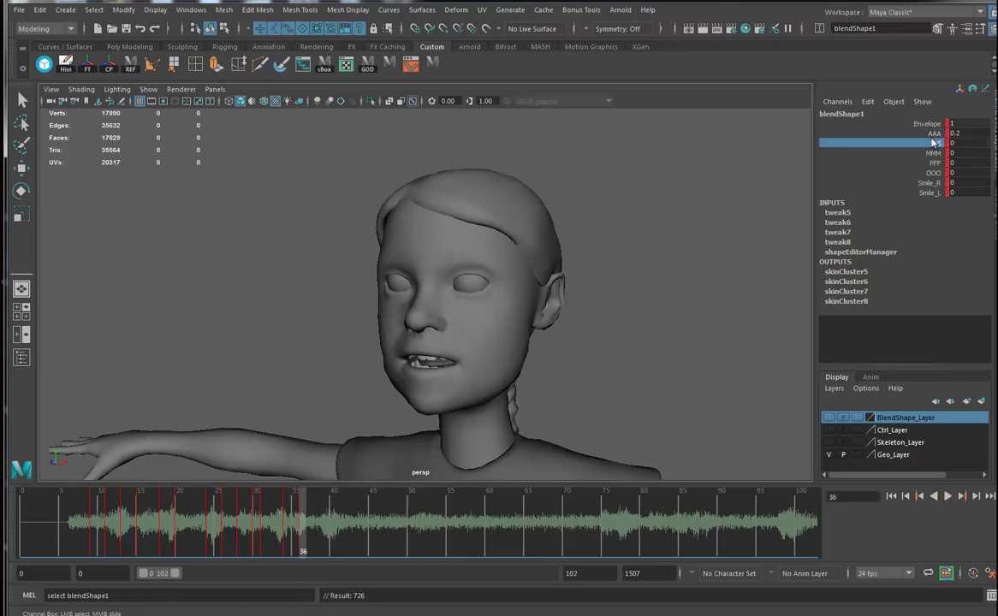
pyautogui.click(847, 134)
pyautogui.moveTo(659, 287); pyautogui.dragTo(662, 286, button='middle')
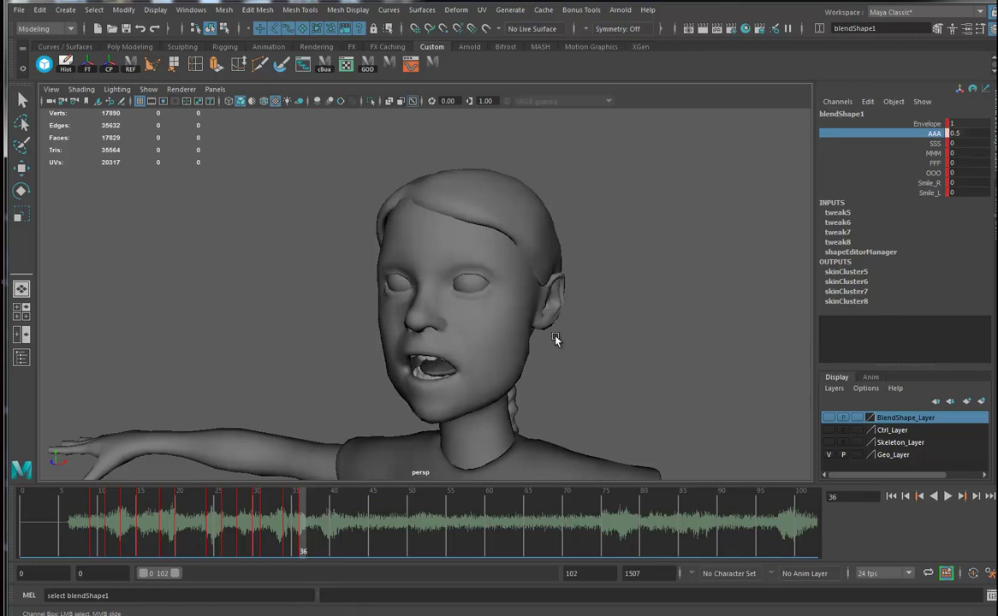
pyautogui.moveTo(305, 541)
pyautogui.mouseDown()
pyautogui.moveTo(262, 541)
pyautogui.moveTo(285, 548)
pyautogui.moveTo(341, 537)
pyautogui.moveTo(326, 541)
pyautogui.mouseUp()
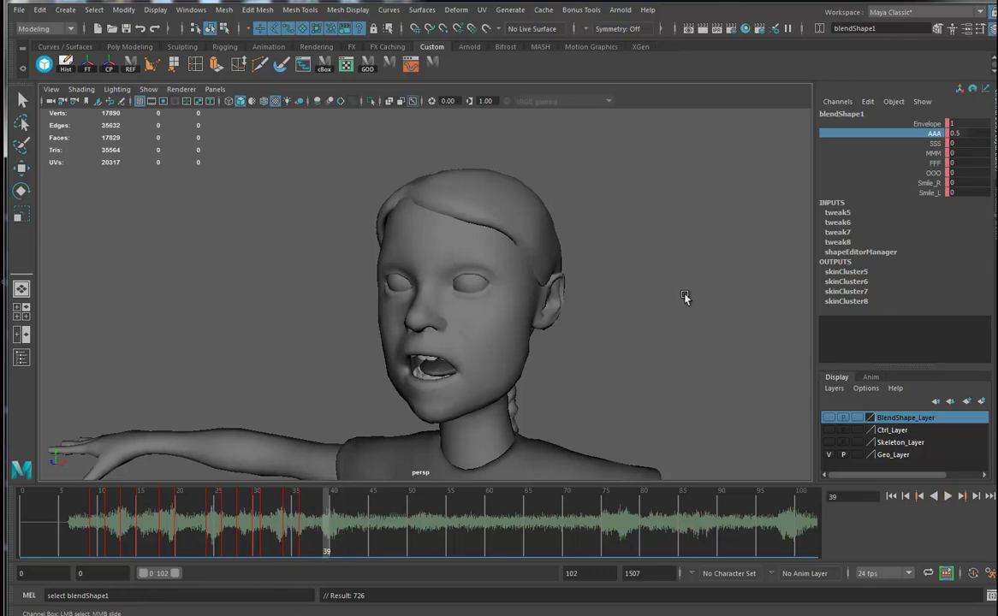
pyautogui.click(933, 172)
pyautogui.moveTo(795, 238); pyautogui.dragTo(613, 331, button='middle')
pyautogui.moveTo(327, 535); pyautogui.dragTo(348, 512)
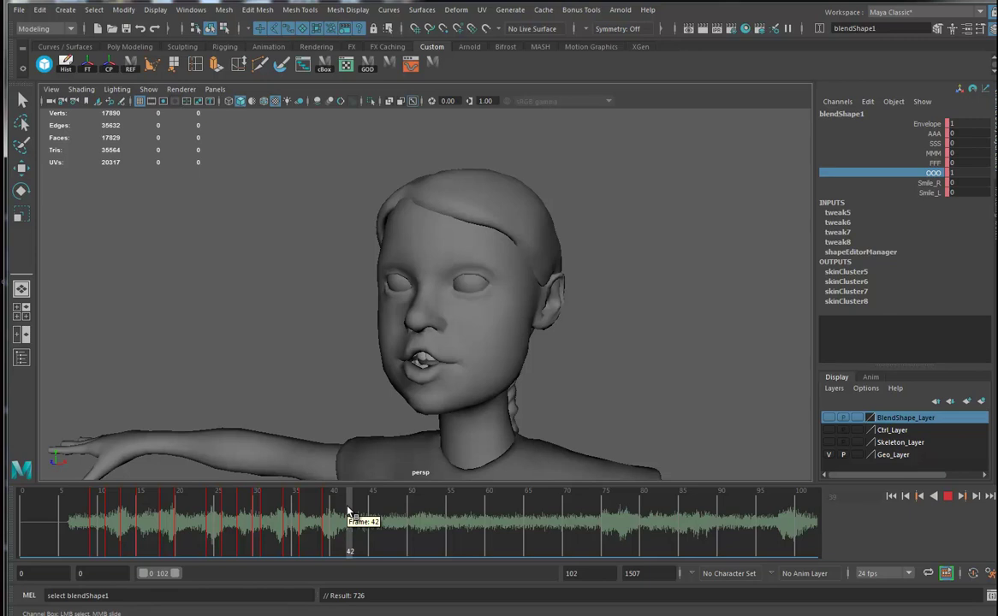
pyautogui.moveTo(348, 512); pyautogui.dragTo(348, 512)
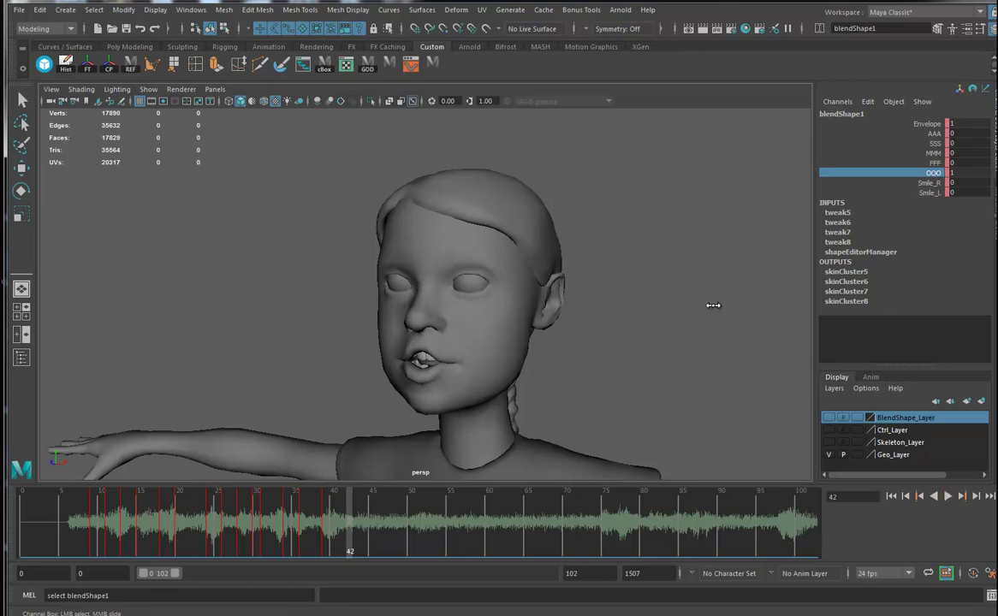
pyautogui.moveTo(713, 309); pyautogui.dragTo(676, 310, button='middle')
# - Set SSS to full to show the teeth, review back to frame 38, then zero SSS
pyautogui.click(933, 143)
pyautogui.moveTo(679, 249); pyautogui.dragTo(690, 251, button='middle')
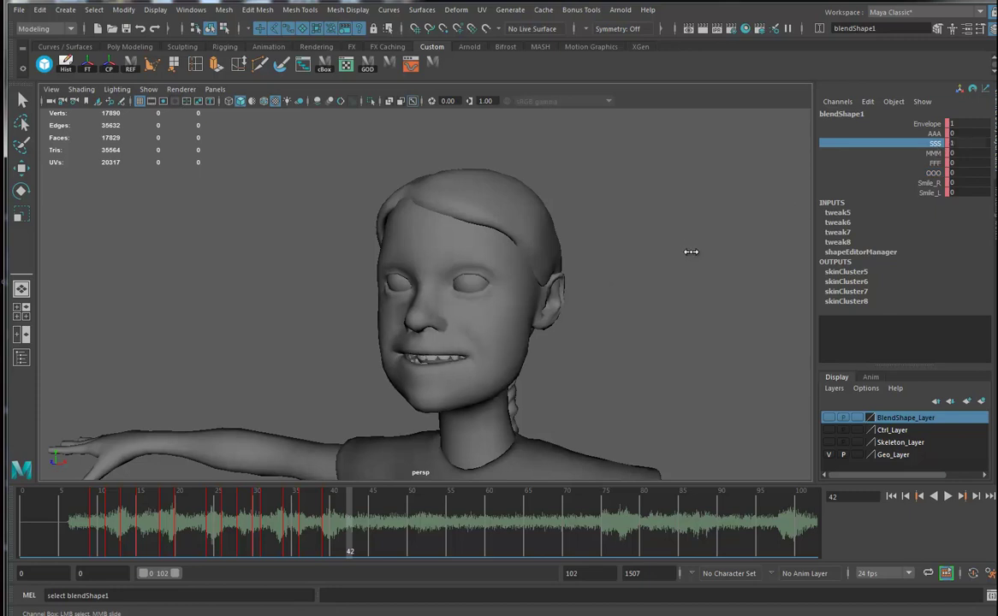
pyautogui.moveTo(350, 530); pyautogui.dragTo(383, 546)
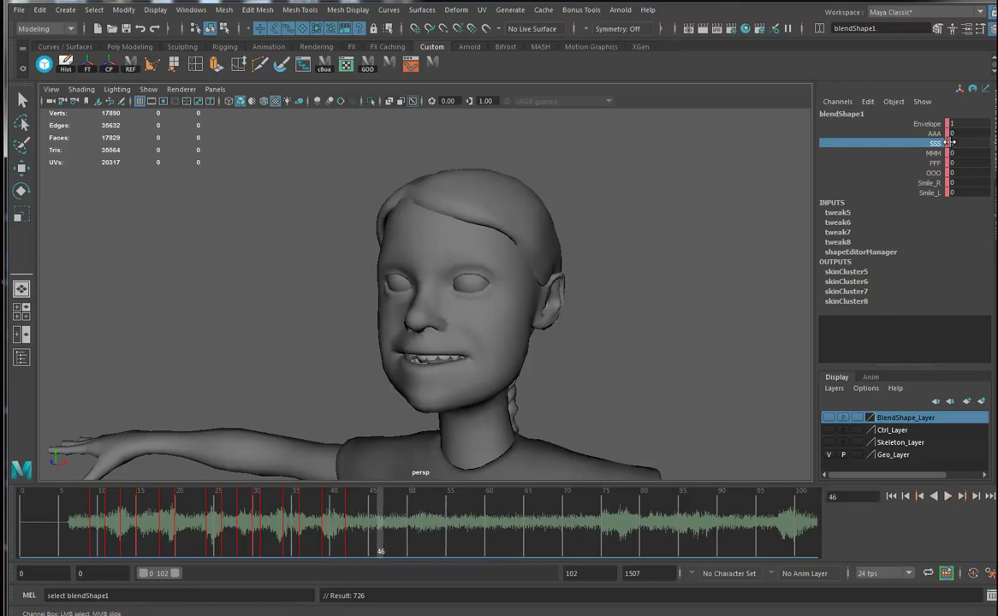
pyautogui.moveTo(663, 309); pyautogui.dragTo(619, 312, button='middle')
# - Round the mouth with OOO at 0.4 on frame 49
pyautogui.moveTo(382, 539); pyautogui.dragTo(404, 532)
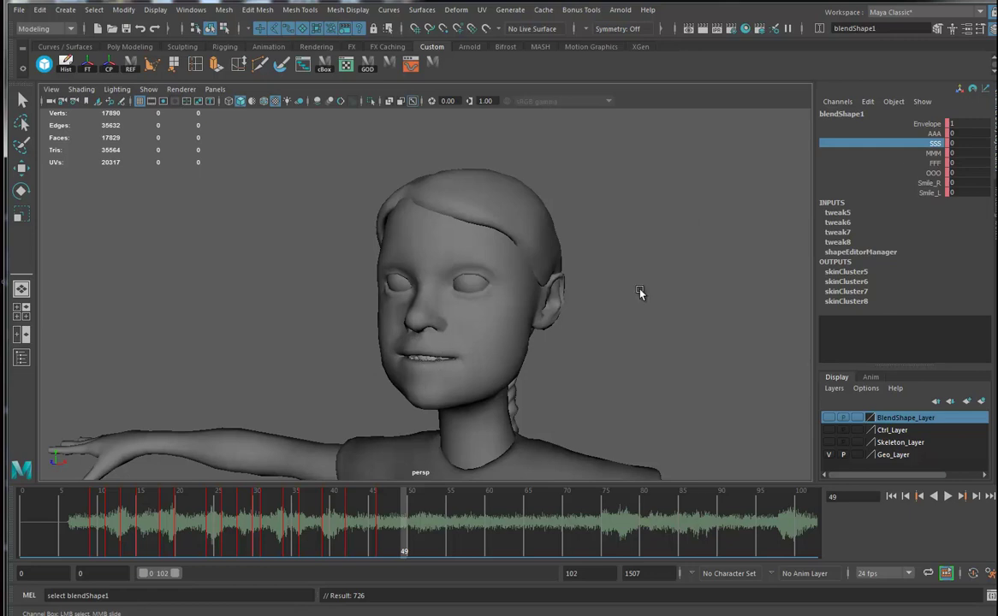
pyautogui.click(933, 172)
pyautogui.moveTo(748, 245); pyautogui.dragTo(598, 363, button='middle')
# - Key SSS at 1 on frame 54 and back to 0 on frame 62
pyautogui.moveTo(405, 539); pyautogui.dragTo(443, 531)
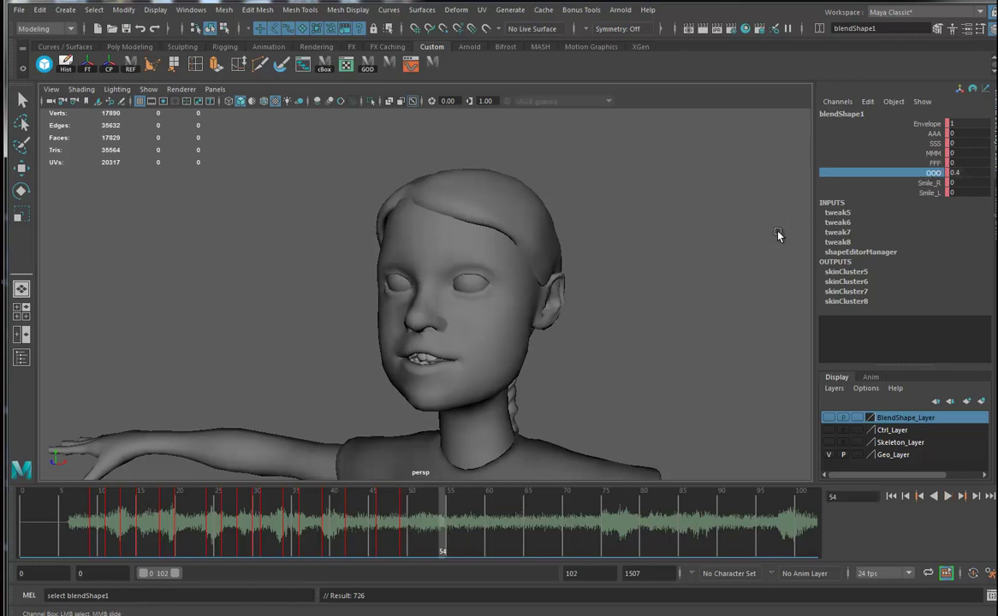
pyautogui.click(931, 143)
pyautogui.moveTo(675, 210); pyautogui.dragTo(748, 227, button='middle')
pyautogui.moveTo(437, 518); pyautogui.dragTo(505, 517)
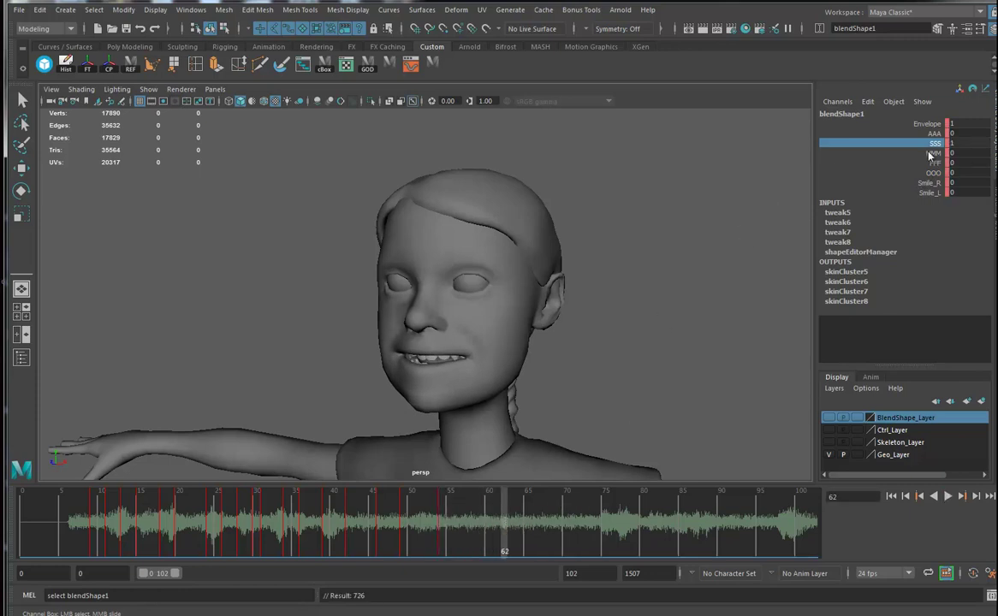
pyautogui.moveTo(736, 240); pyautogui.dragTo(576, 271, button='middle')
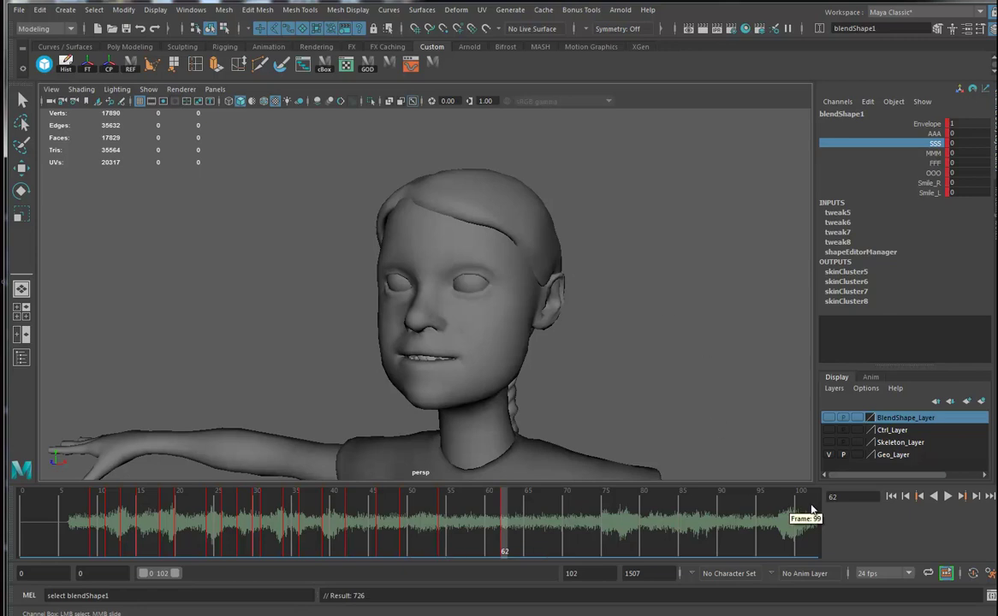
pyautogui.click(891, 497)
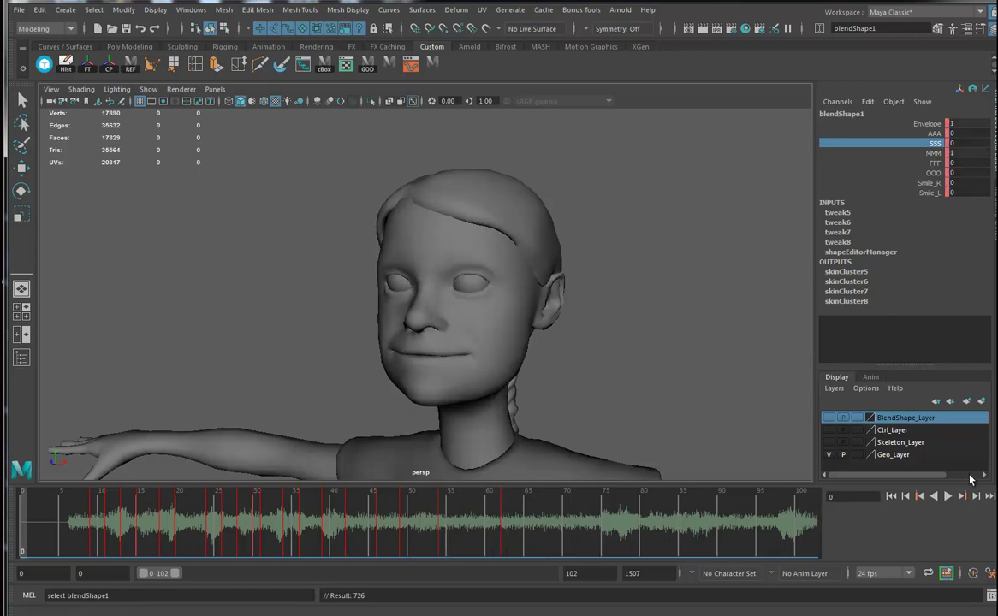
pyautogui.click(948, 496)
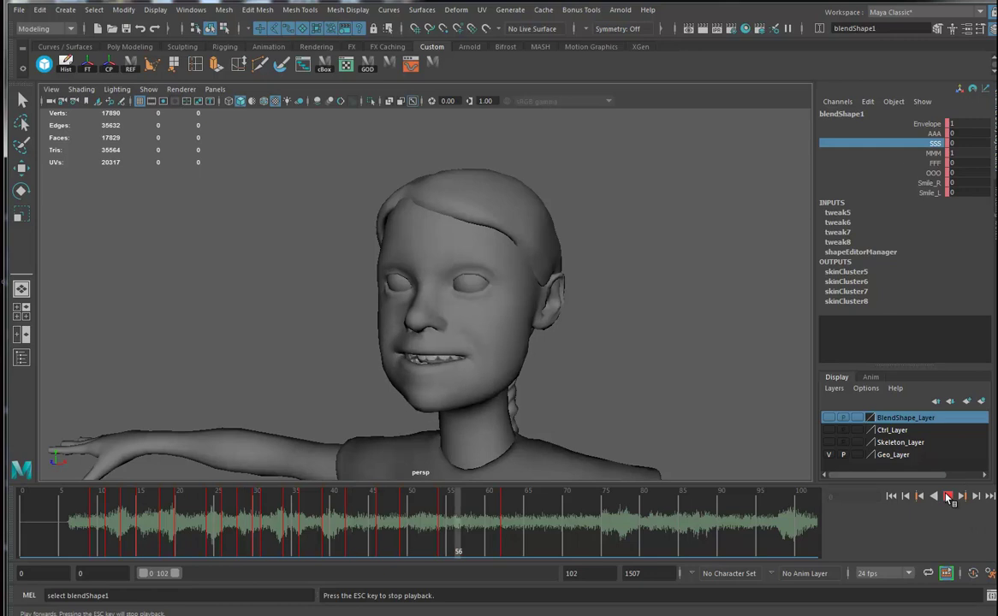
pyautogui.click(472, 533)
pyautogui.moveTo(472, 533)
pyautogui.mouseDown()
pyautogui.moveTo(408, 537)
pyautogui.moveTo(466, 536)
pyautogui.moveTo(508, 589)
pyautogui.moveTo(539, 590)
pyautogui.mouseUp()
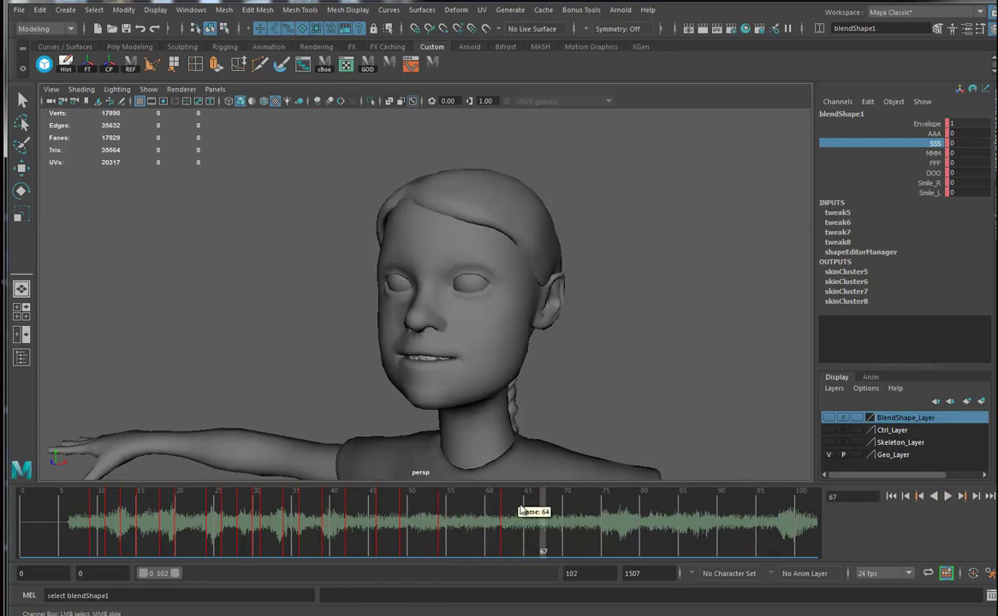
pyautogui.click(201, 535)
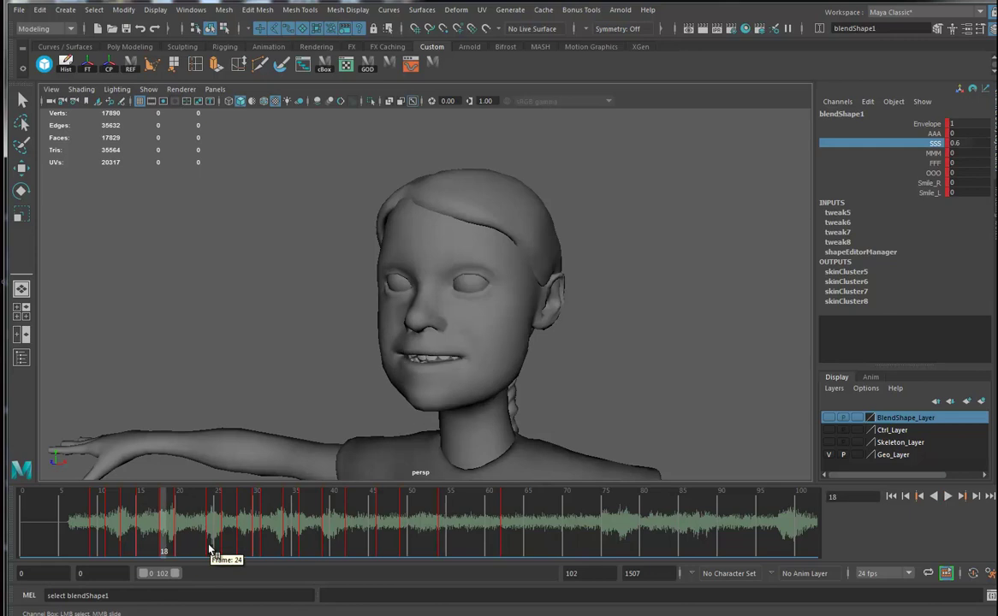
pyautogui.moveTo(160, 537)
pyautogui.mouseDown()
pyautogui.moveTo(73, 541)
pyautogui.moveTo(189, 554)
pyautogui.moveTo(535, 552)
pyautogui.mouseUp()
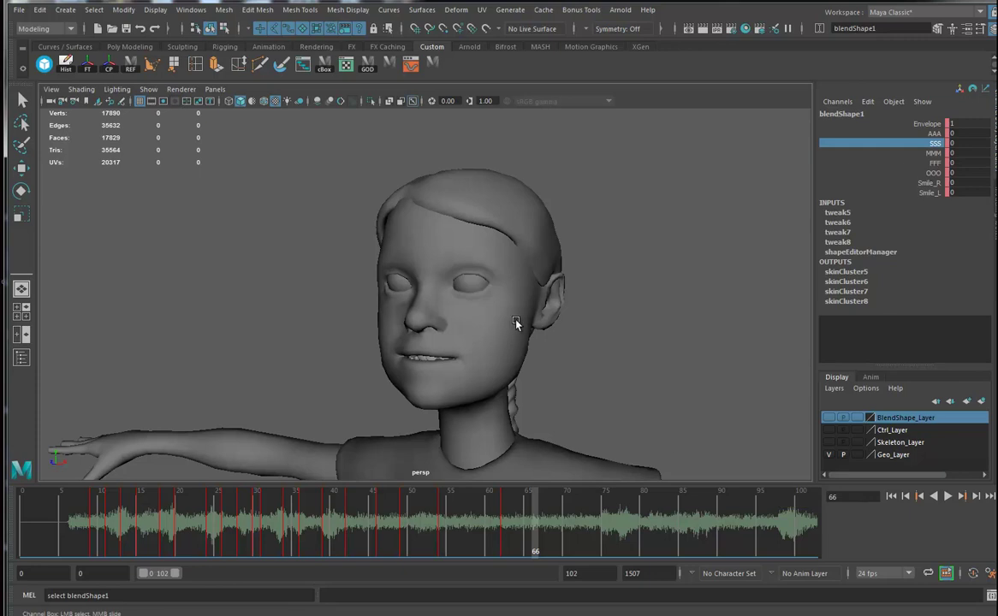
pyautogui.keyDown('alt'); pyautogui.moveTo(415, 410); pyautogui.dragTo(505, 402); pyautogui.keyUp('alt')
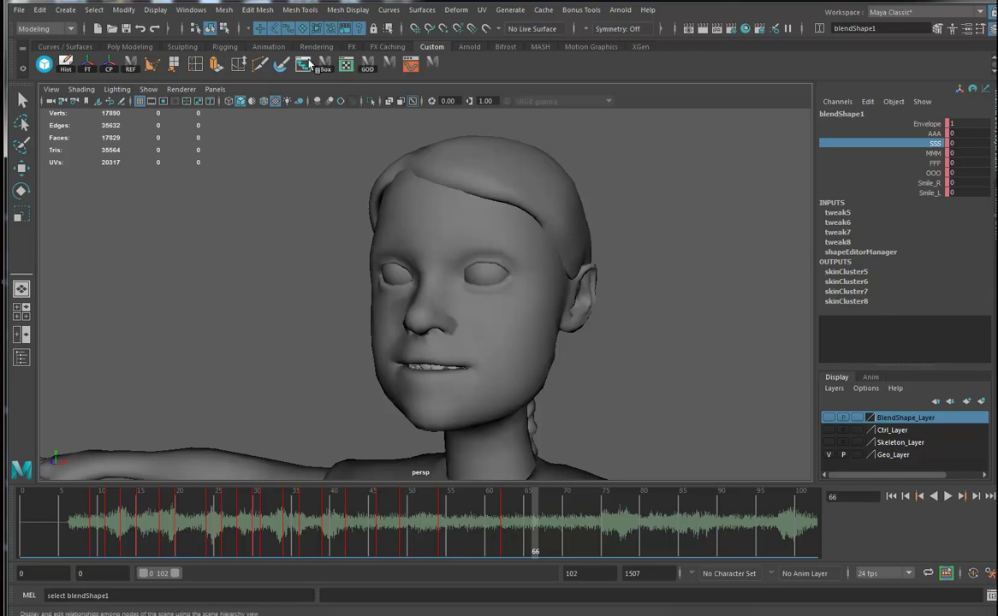
# - Open blendShape1's Graph Editor, resize it, and isolate the Smile_R and Smile_L curves
pyautogui.click(411, 66)
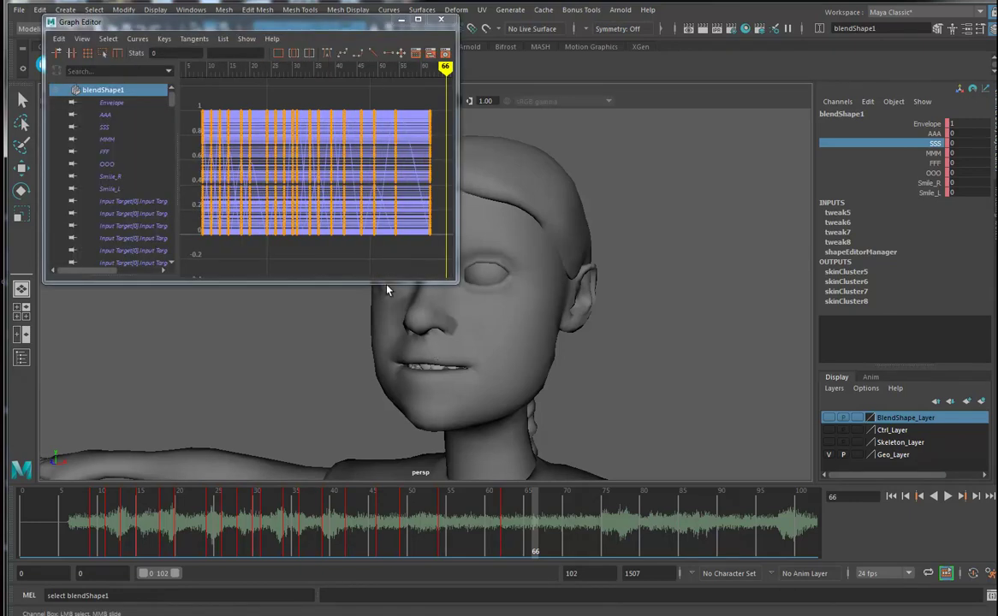
pyautogui.moveTo(451, 279); pyautogui.dragTo(690, 362)
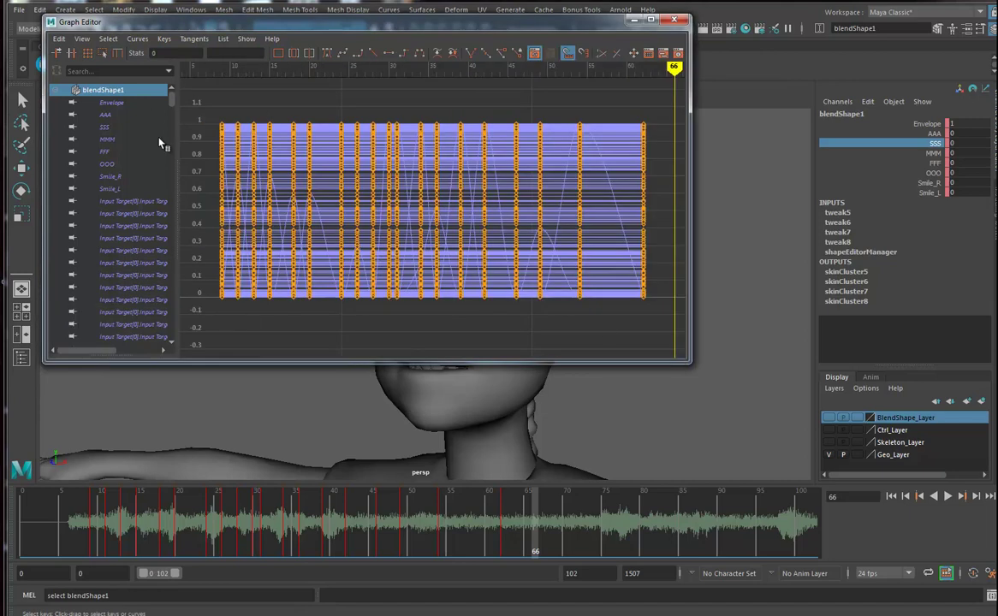
pyautogui.moveTo(111, 118); pyautogui.dragTo(102, 188)
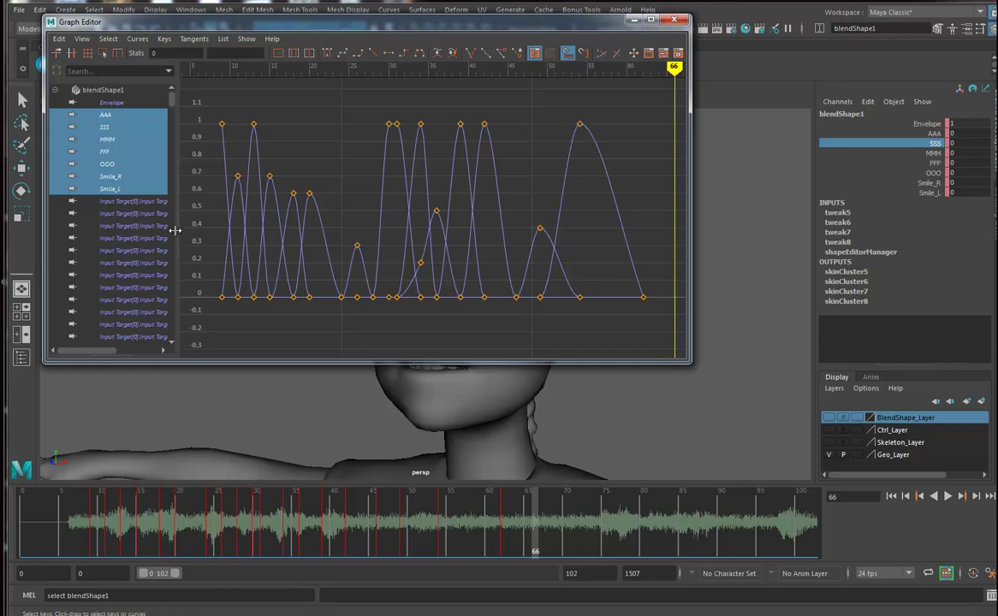
pyautogui.moveTo(175, 223)
pyautogui.mouseDown()
pyautogui.moveTo(281, 226)
pyautogui.moveTo(182, 231)
pyautogui.mouseUp()
pyautogui.moveTo(113, 177); pyautogui.dragTo(115, 189)
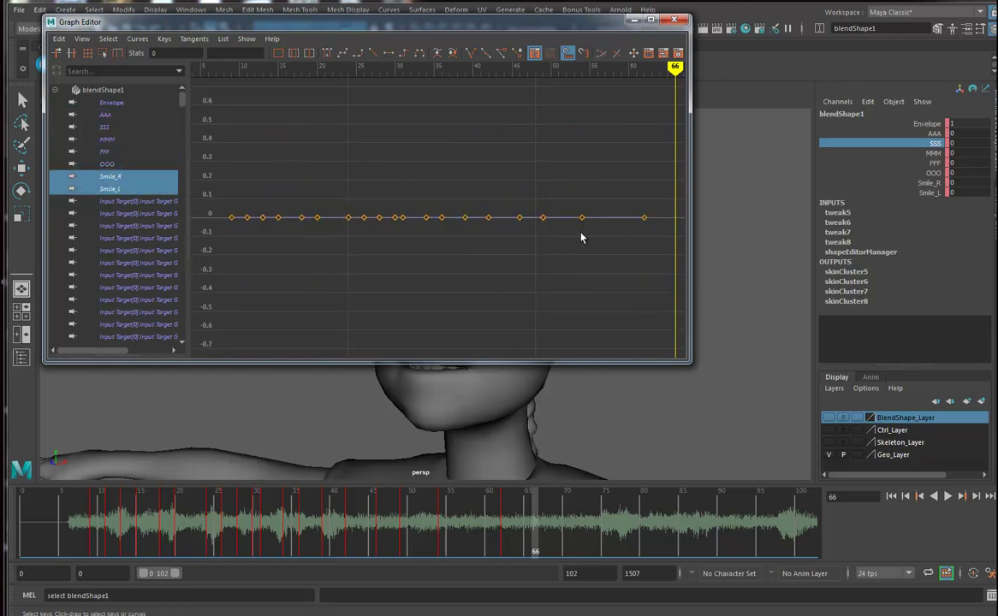
pyautogui.moveTo(630, 366); pyautogui.dragTo(599, 329)
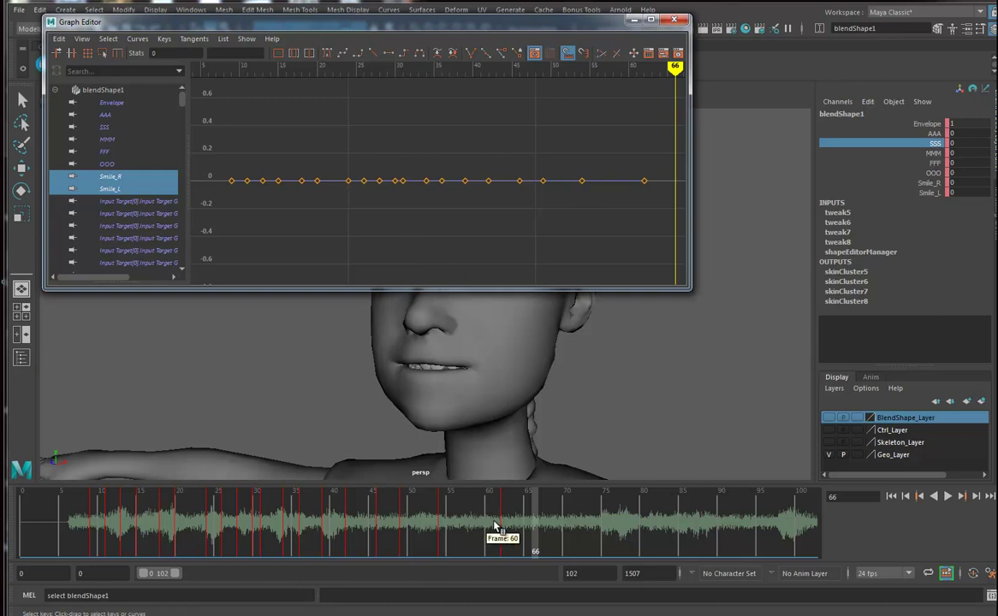
pyautogui.moveTo(534, 533); pyautogui.dragTo(440, 536)
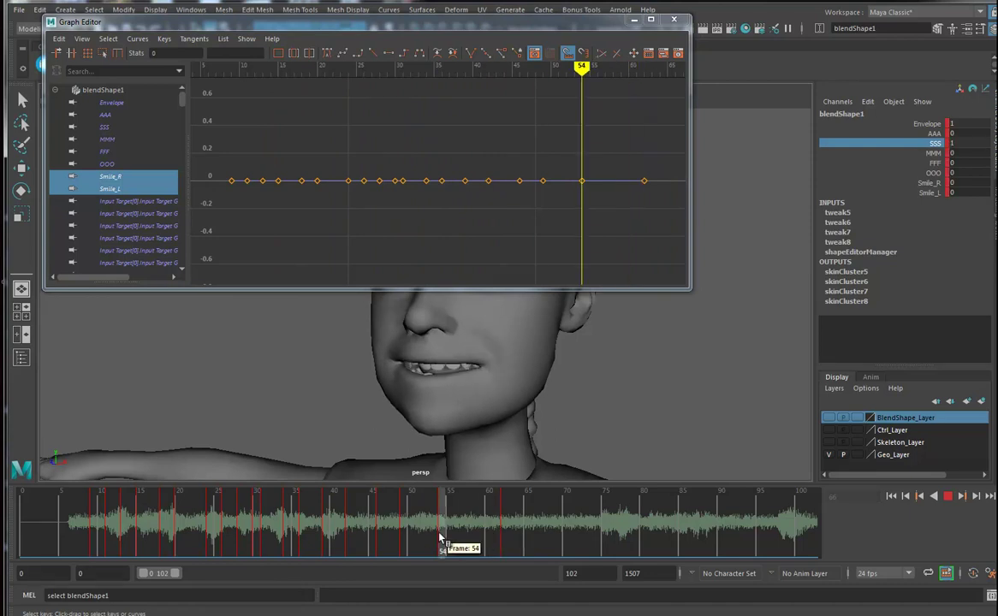
# - Raise both smile keys at frame 54 to about 0.45 and check the pose at frame 43
pyautogui.moveTo(566, 156); pyautogui.dragTo(600, 221)
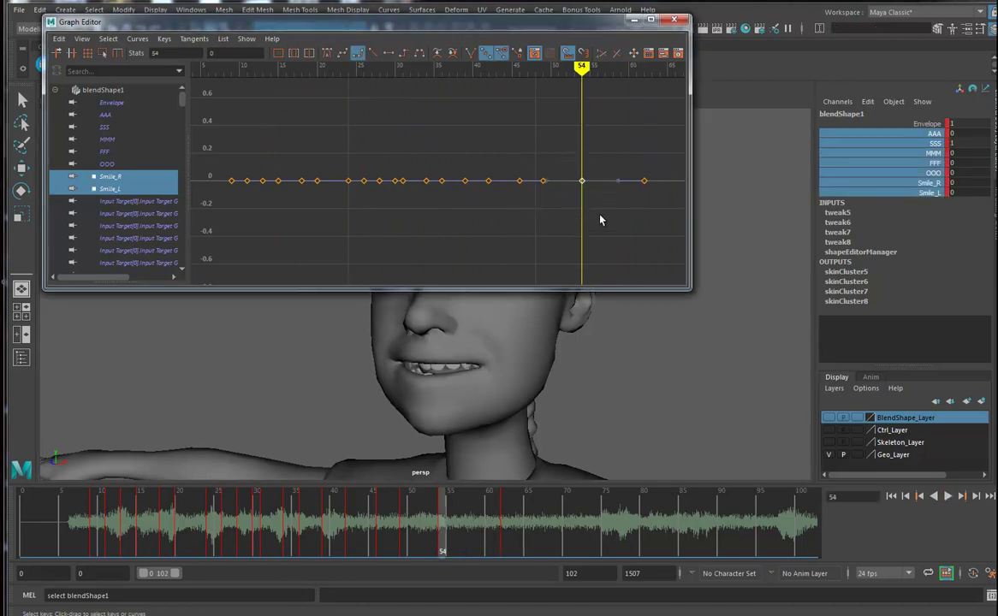
pyautogui.keyDown('shift'); pyautogui.moveTo(597, 228); pyautogui.dragTo(597, 204, button='middle'); pyautogui.keyUp('shift')
pyautogui.click(21, 167)
pyautogui.keyDown('shift'); pyautogui.moveTo(589, 223); pyautogui.dragTo(592, 152, button='middle'); pyautogui.keyUp('shift')
pyautogui.moveTo(443, 522)
pyautogui.mouseDown()
pyautogui.moveTo(345, 526)
pyautogui.moveTo(524, 537)
pyautogui.moveTo(143, 528)
pyautogui.moveTo(300, 529)
pyautogui.moveTo(231, 527)
pyautogui.moveTo(241, 526)
pyautogui.mouseUp()
# - Pull both smile keys around frame 28 down into a -0.45 dip
pyautogui.moveTo(369, 165); pyautogui.dragTo(386, 230)
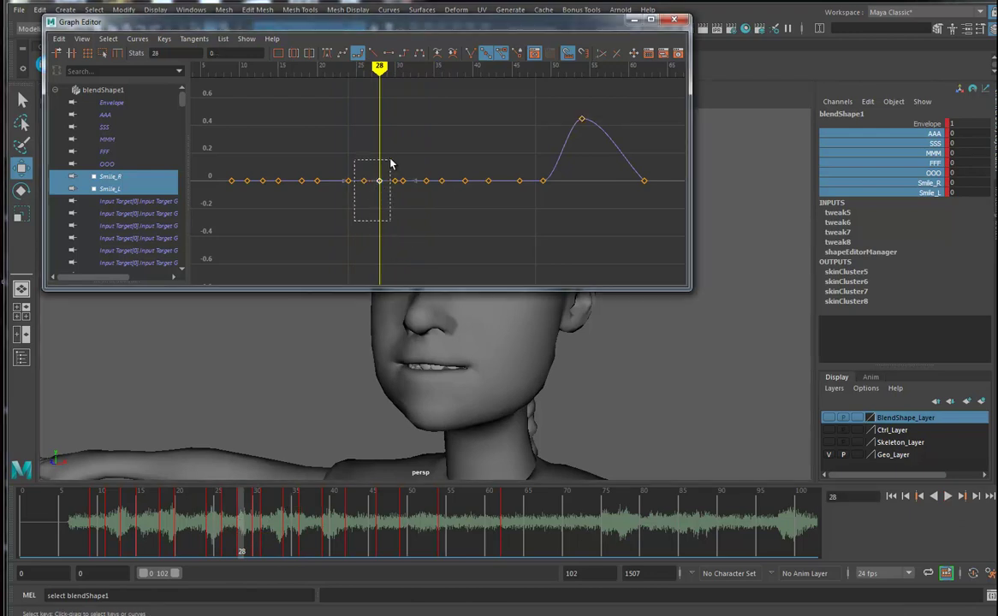
pyautogui.moveTo(390, 163); pyautogui.dragTo(389, 164)
pyautogui.keyDown('shift'); pyautogui.moveTo(363, 214); pyautogui.dragTo(350, 274, button='middle'); pyautogui.keyUp('shift')
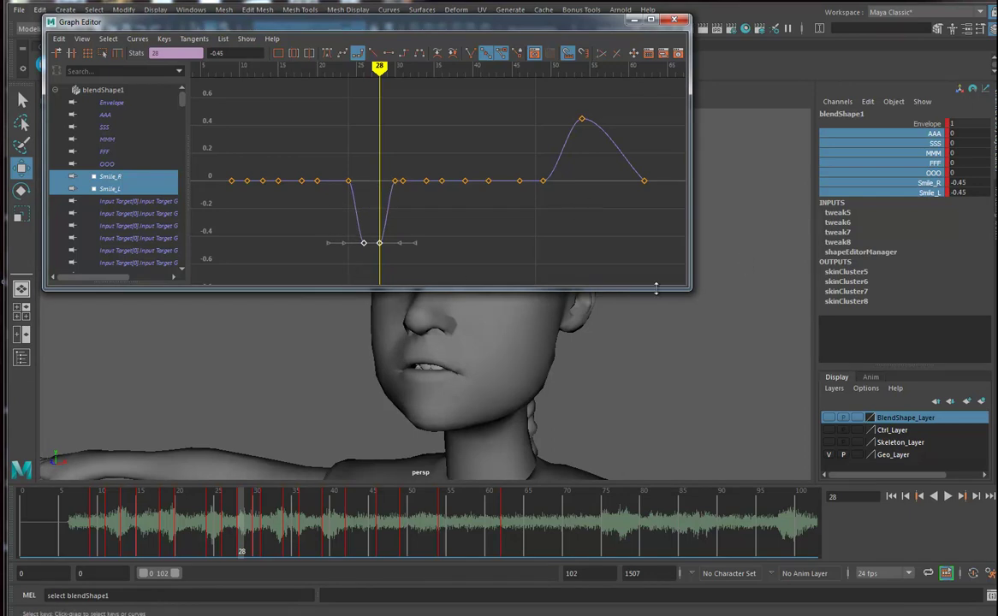
pyautogui.keyDown('alt'); pyautogui.moveTo(488, 402); pyautogui.dragTo(508, 403); pyautogui.keyUp('alt')
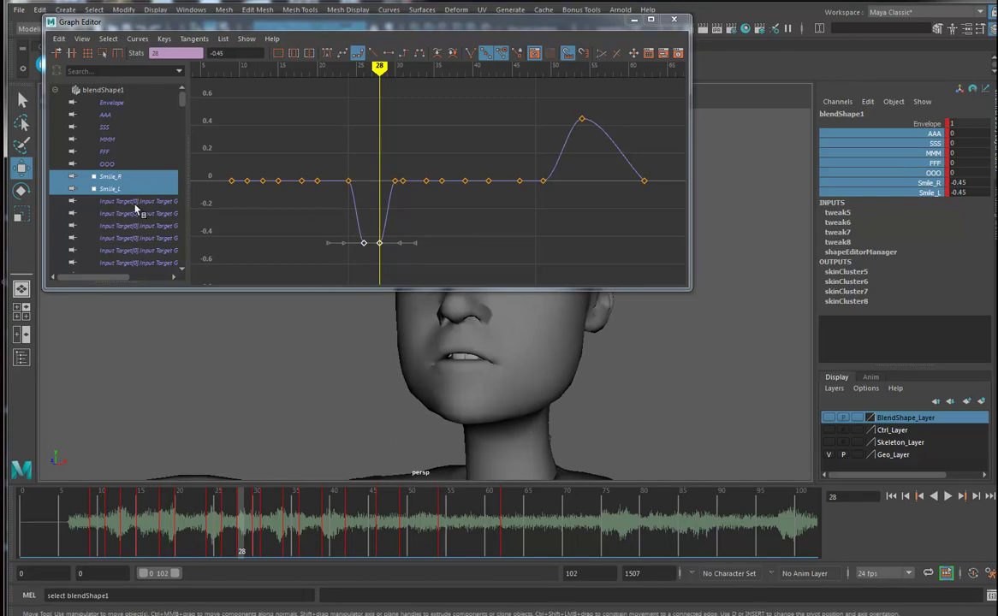
# - Raise Smile_R's key near frame 26 to ease its dip, reviewing frames 22–28
pyautogui.click(107, 176)
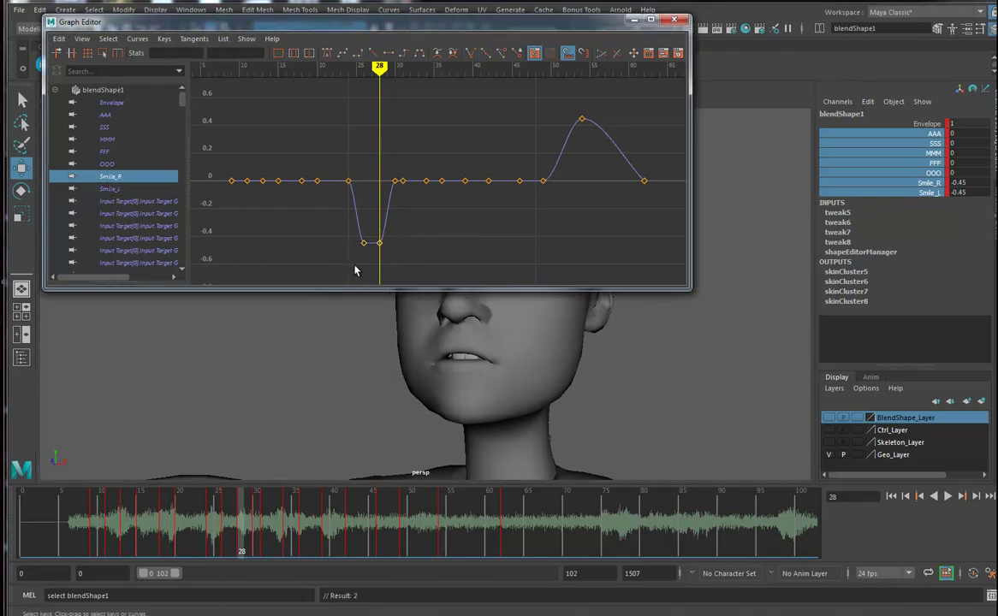
pyautogui.moveTo(363, 241); pyautogui.dragTo(362, 264)
pyautogui.keyDown('shift'); pyautogui.moveTo(362, 265); pyautogui.dragTo(346, 204, button='middle'); pyautogui.keyUp('shift')
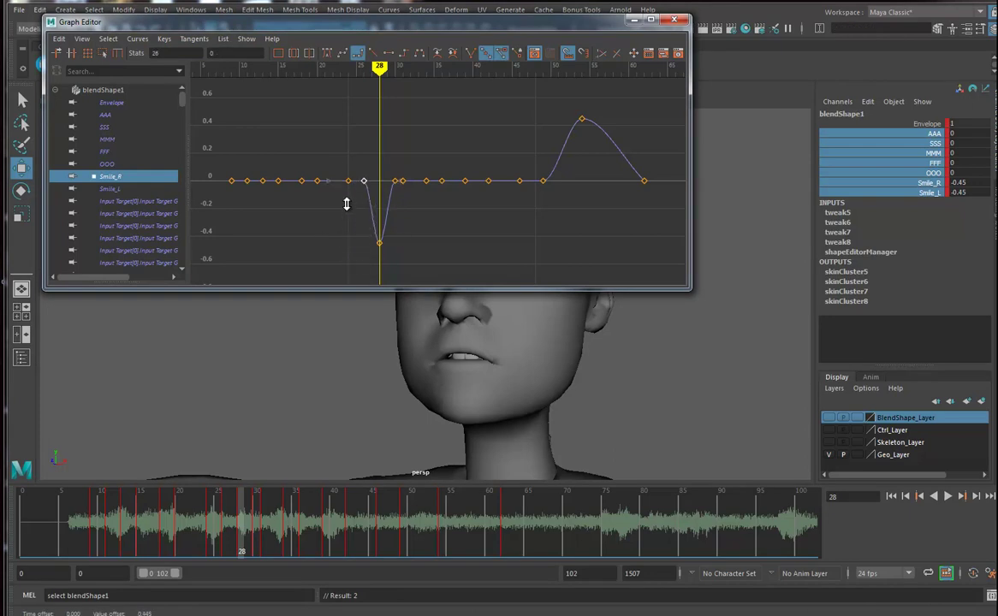
pyautogui.moveTo(252, 548); pyautogui.dragTo(195, 524)
# - Deepen Smile_L's dip to about -0.6 at frame 28, nudging its frame-30 key below zero
pyautogui.click(109, 188)
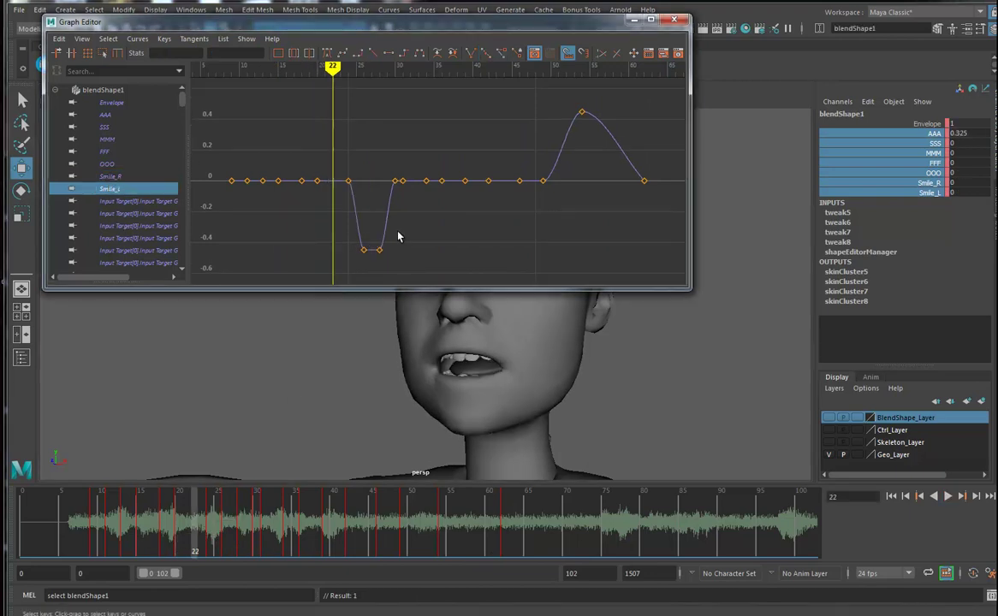
pyautogui.moveTo(396, 281); pyautogui.dragTo(396, 279)
pyautogui.keyDown('shift'); pyautogui.moveTo(399, 263); pyautogui.dragTo(398, 278, button='middle'); pyautogui.keyUp('shift')
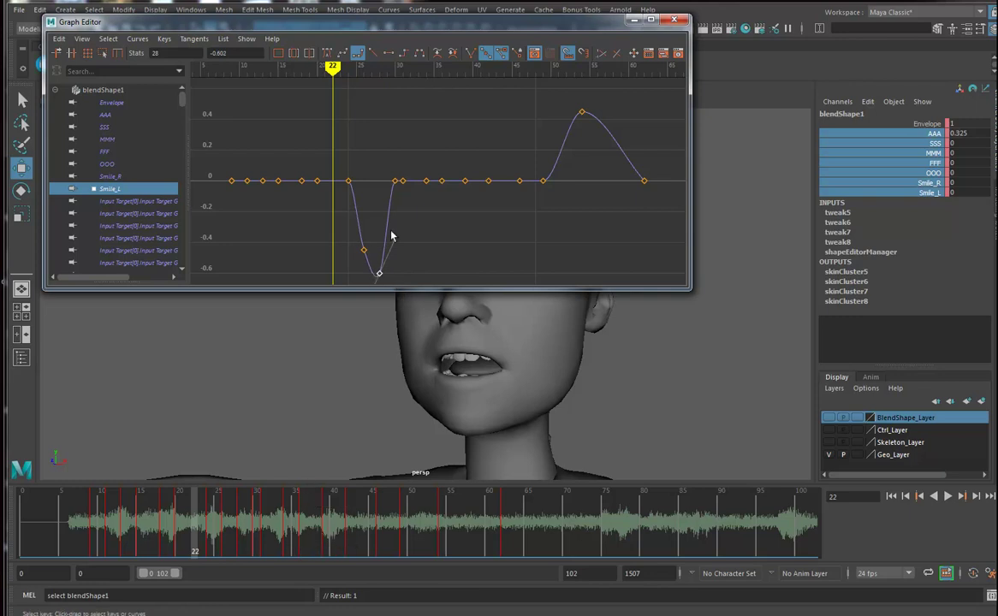
pyautogui.keyDown('shift'); pyautogui.moveTo(406, 242); pyautogui.dragTo(401, 258, button='middle'); pyautogui.keyUp('shift')
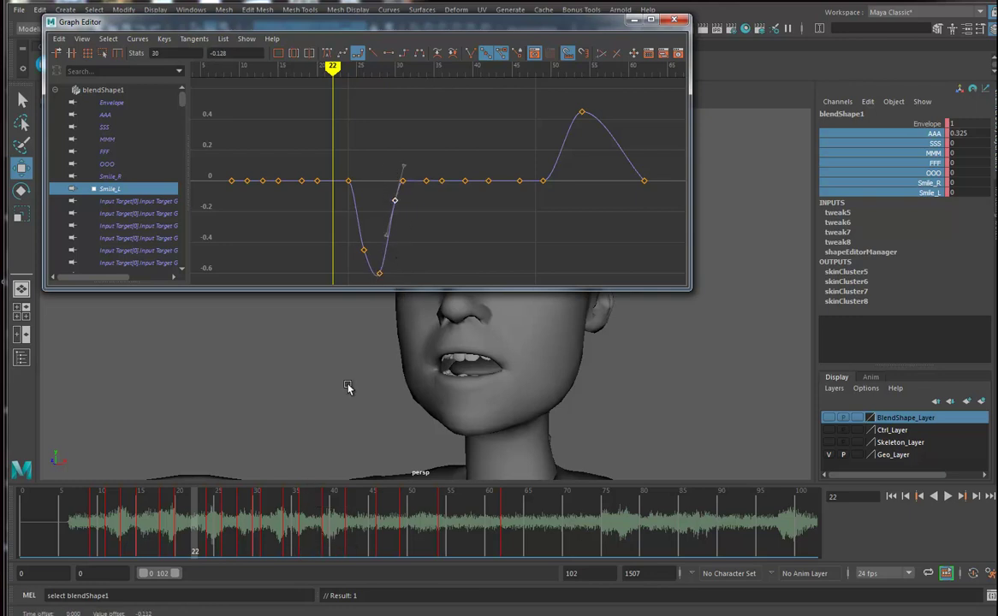
pyautogui.moveTo(301, 530); pyautogui.dragTo(442, 539)
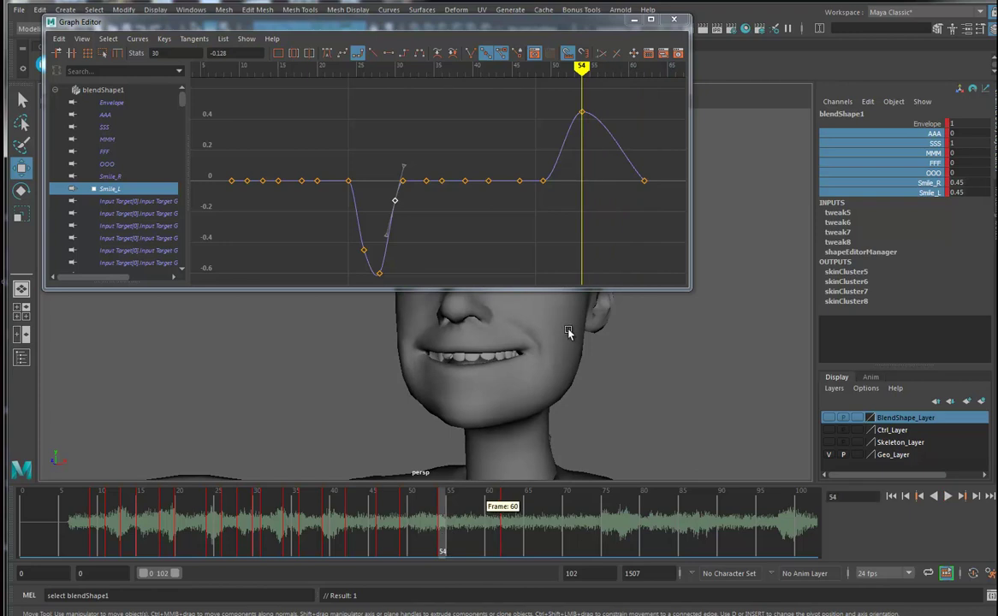
# - Raise Smile_L's frame-54 peak to 0.906 and review frames 37–66
pyautogui.moveTo(576, 130); pyautogui.dragTo(624, 83)
pyautogui.keyDown('shift'); pyautogui.moveTo(601, 200); pyautogui.dragTo(585, 139, button='middle'); pyautogui.keyUp('shift')
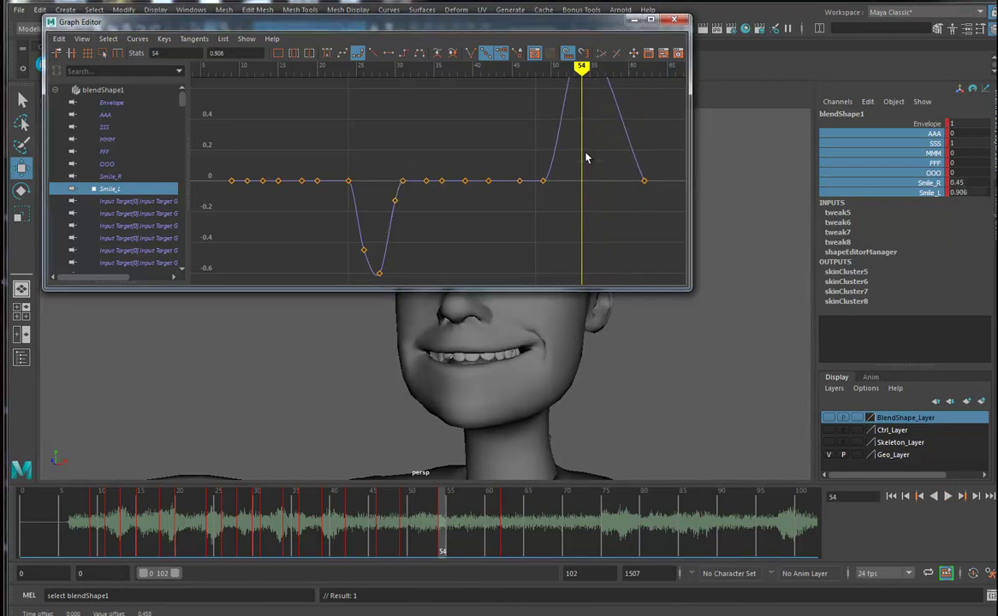
pyautogui.moveTo(448, 522)
pyautogui.mouseDown()
pyautogui.moveTo(300, 534)
pyautogui.moveTo(547, 555)
pyautogui.mouseUp()
# - Play the lip-sync animation from the start and stop it at frame 82
pyautogui.moveTo(523, 360)
pyautogui.keyDown('alt'); pyautogui.mouseDown()
pyautogui.moveTo(565, 360)
pyautogui.moveTo(480, 319)
pyautogui.moveTo(513, 342)
pyautogui.mouseUp(); pyautogui.keyUp('alt')
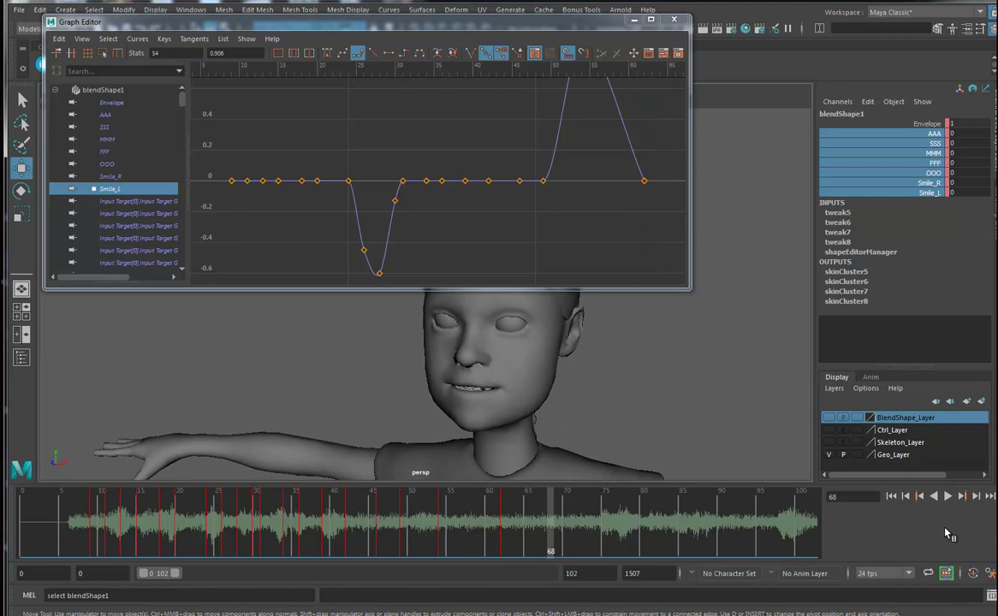
pyautogui.click(893, 497)
pyautogui.click(947, 497)
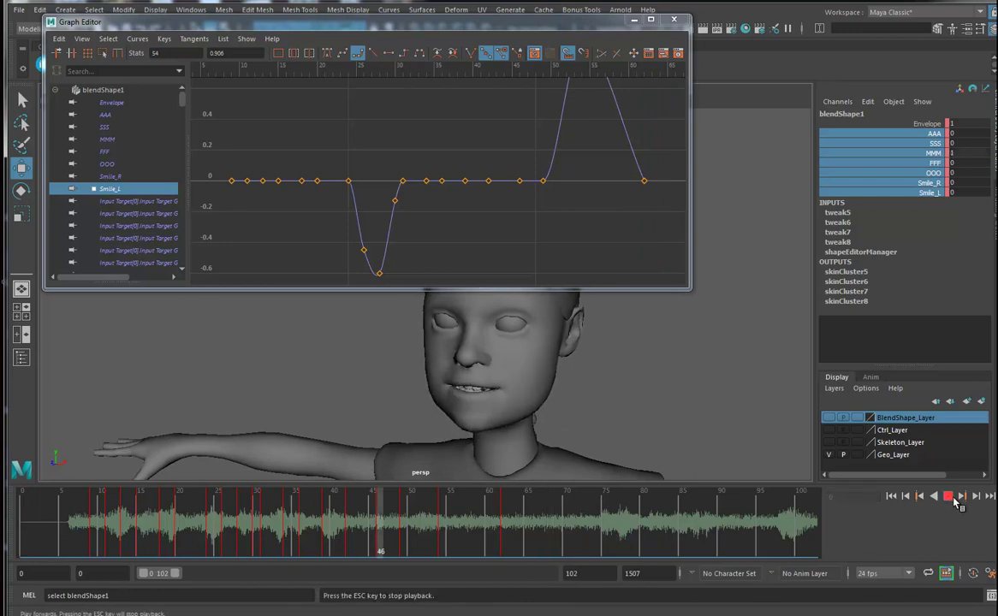
pyautogui.click(949, 498)
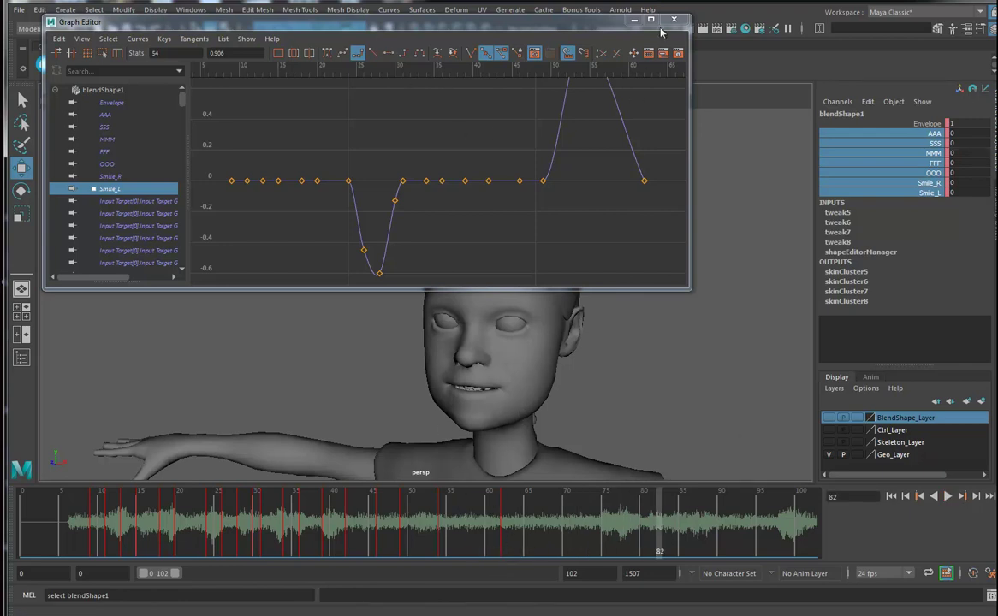
# - Close the Graph Editor and dolly the camera closer to the head
pyautogui.click(674, 18)
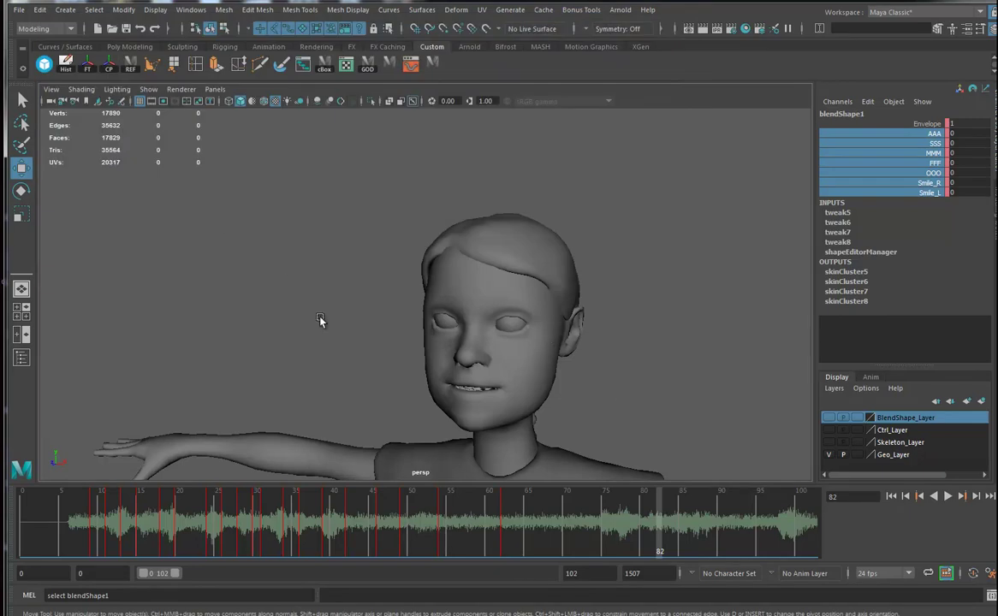
pyautogui.keyDown('alt'); pyautogui.moveTo(404, 360); pyautogui.dragTo(477, 349, button='right'); pyautogui.keyUp('alt')
pyautogui.keyDown('alt'); pyautogui.moveTo(477, 349); pyautogui.dragTo(527, 346); pyautogui.keyUp('alt')
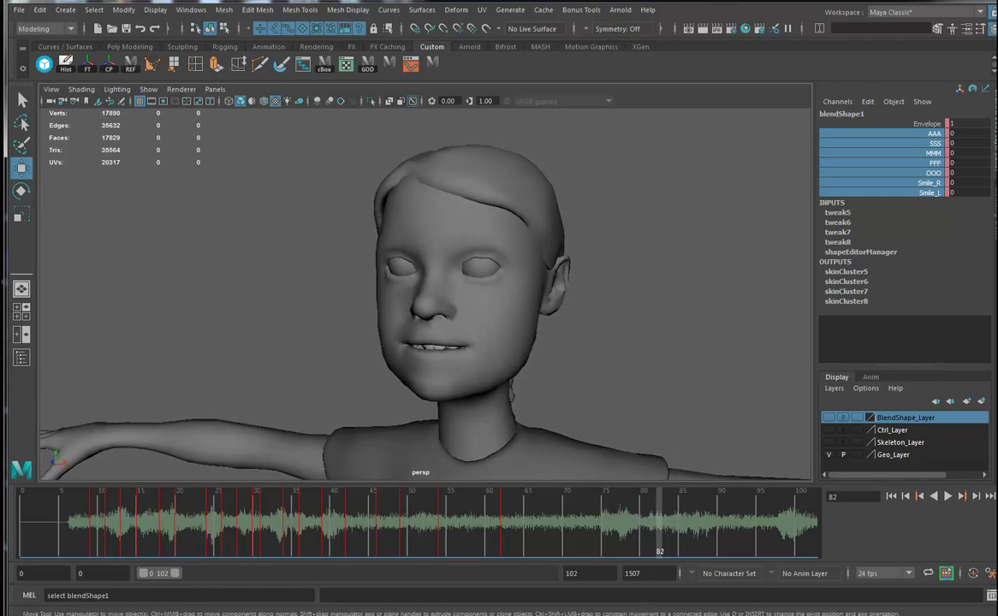